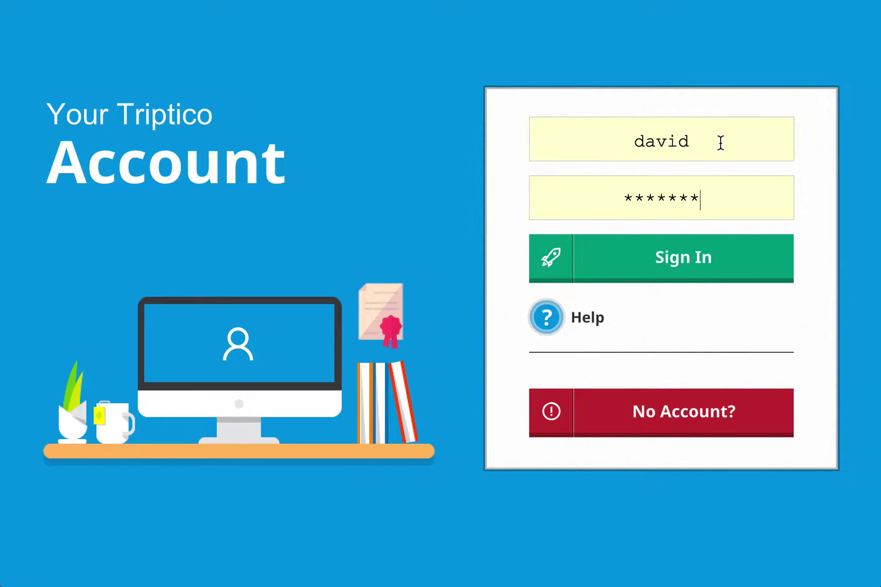
Enter the account password and sign in to Triptico
{"action": "type", "text": "**"}
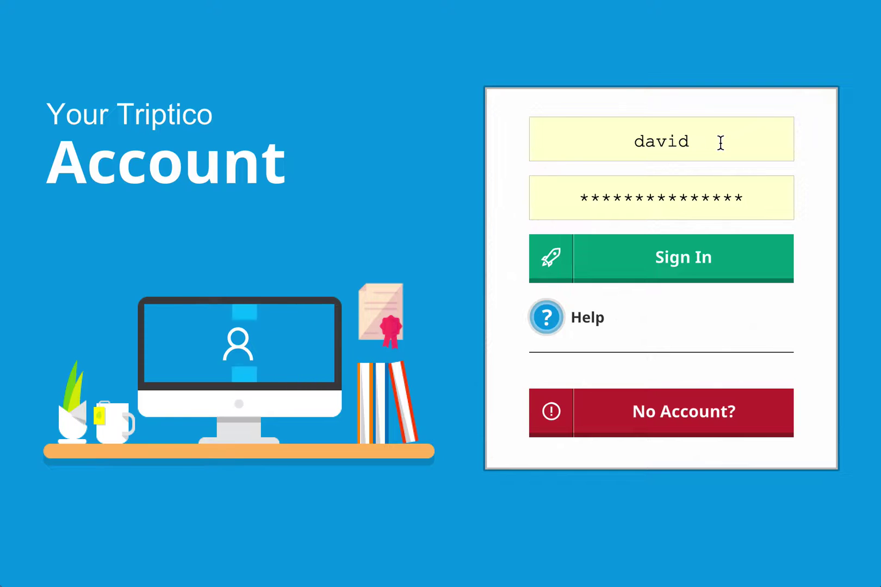
{"action": "key", "text": "Return"}
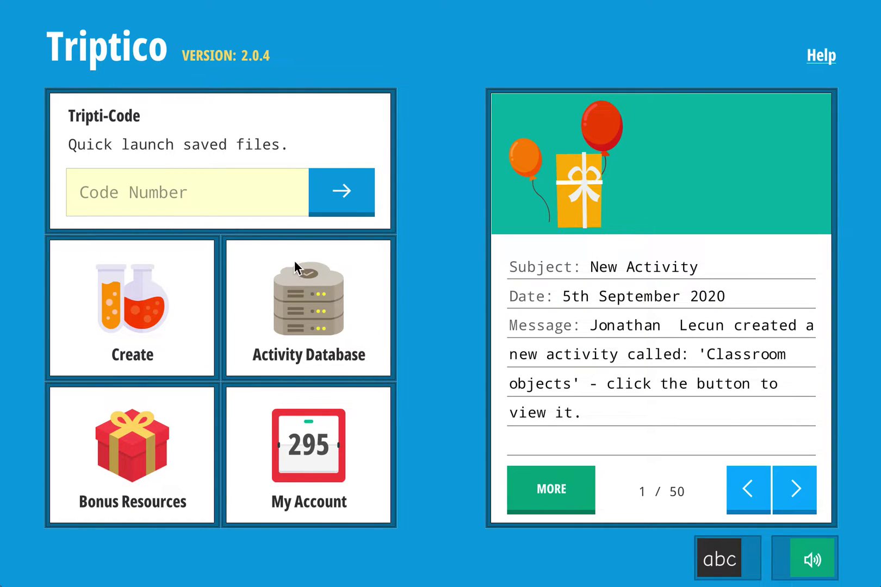
Open the Activity Database and browse a page of your own saves
{"action": "left_click", "coordinate": [313, 296]}
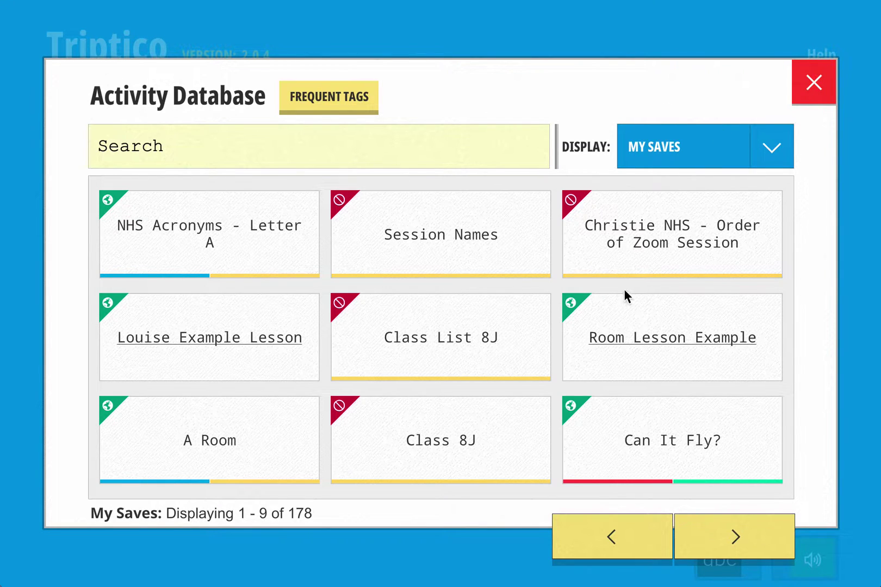
{"action": "key", "text": "Right"}
{"action": "key", "text": "Right"}
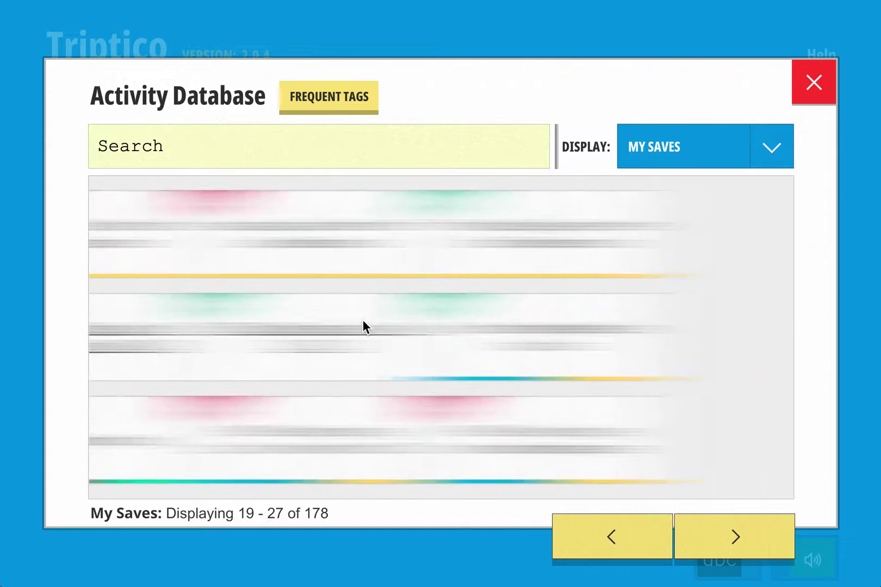
{"action": "key", "text": "Left"}
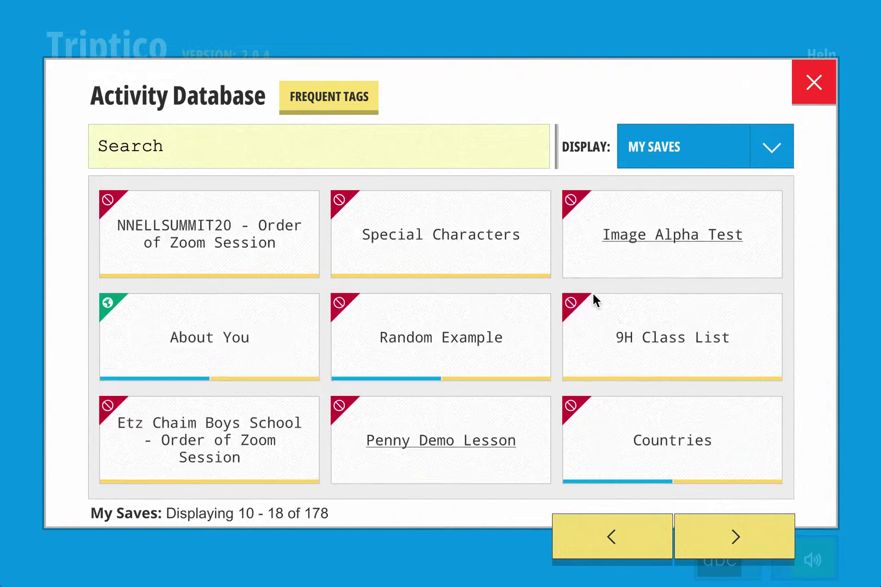
Display Global Saves, search for 'French', and page through the results
{"action": "left_click", "coordinate": [770, 154]}
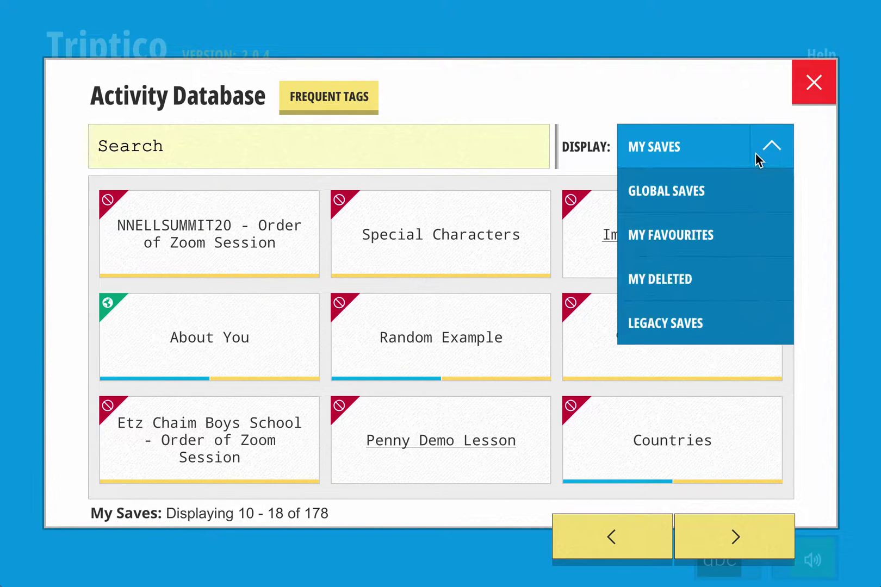
{"action": "left_click", "coordinate": [693, 194]}
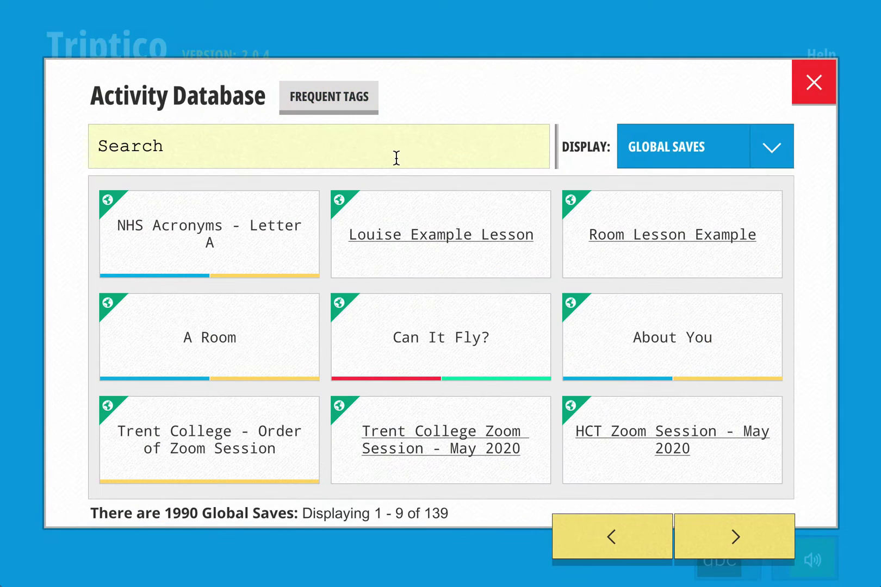
{"action": "left_click", "coordinate": [396, 156]}
{"action": "type", "text": "French"}
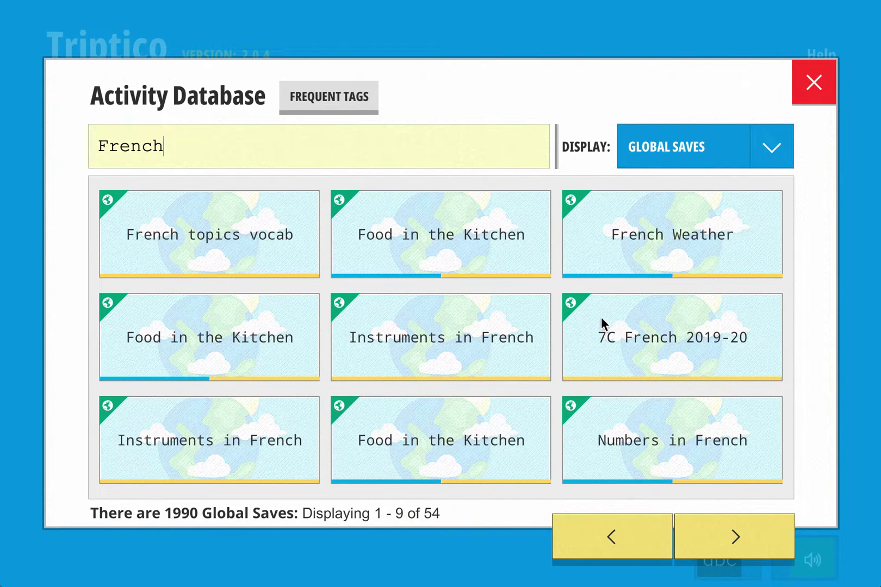
{"action": "left_click_drag", "start_coordinate": [531, 309], "coordinate": [167, 335]}
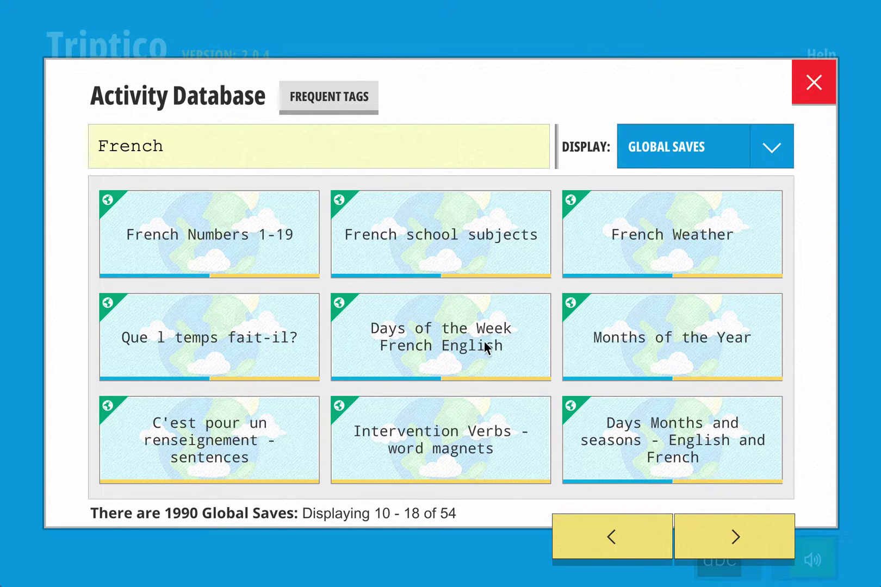
{"action": "left_click_drag", "start_coordinate": [496, 340], "coordinate": [206, 295]}
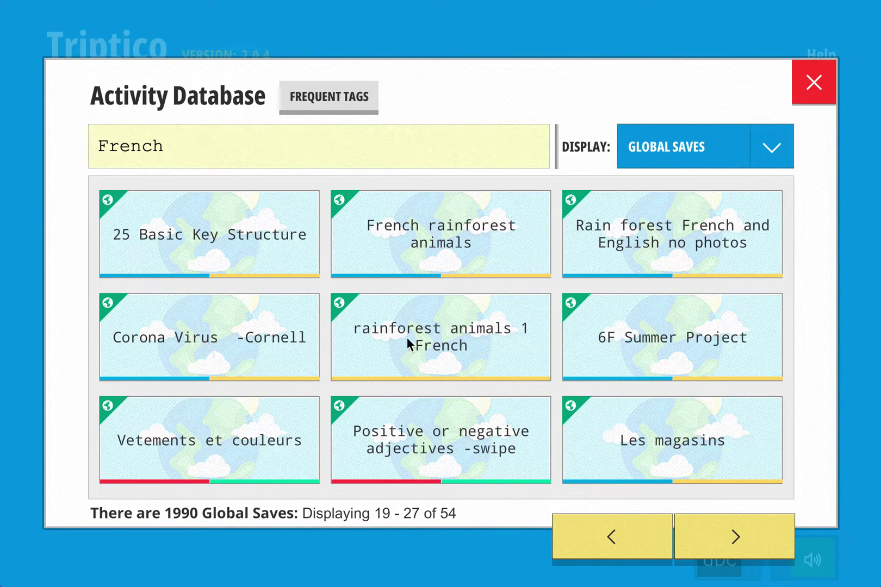
{"action": "left_click", "coordinate": [771, 142]}
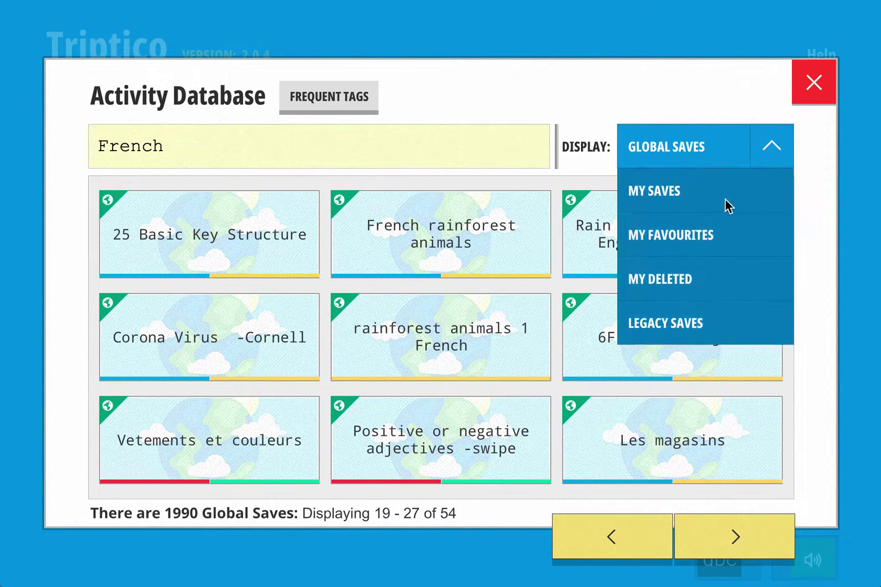
Show My Favourites with the French search cleared and page through to the last page
{"action": "left_click", "coordinate": [706, 238]}
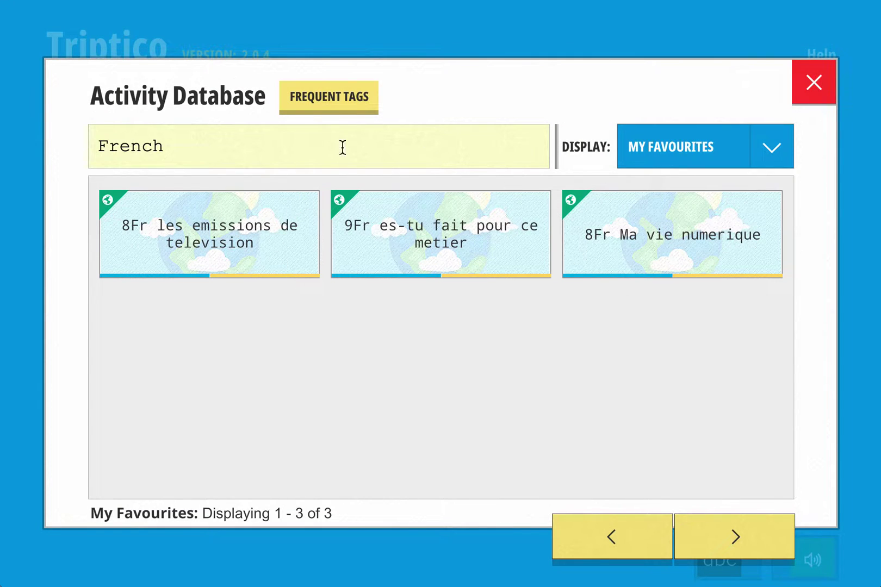
{"action": "left_click_drag", "start_coordinate": [183, 152], "coordinate": [34, 142]}
{"action": "key", "text": "BackSpace"}
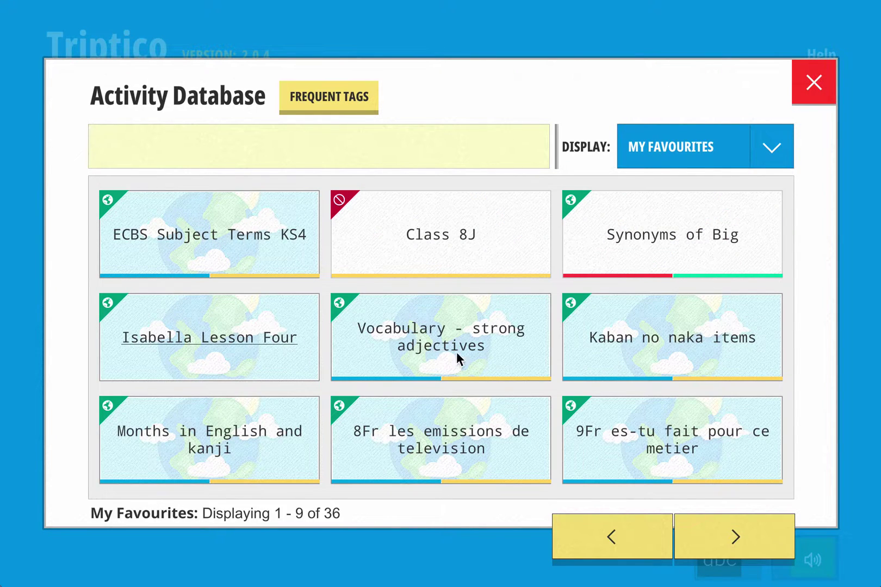
{"action": "left_click_drag", "start_coordinate": [489, 357], "coordinate": [183, 363]}
{"action": "left_click_drag", "start_coordinate": [451, 354], "coordinate": [207, 356]}
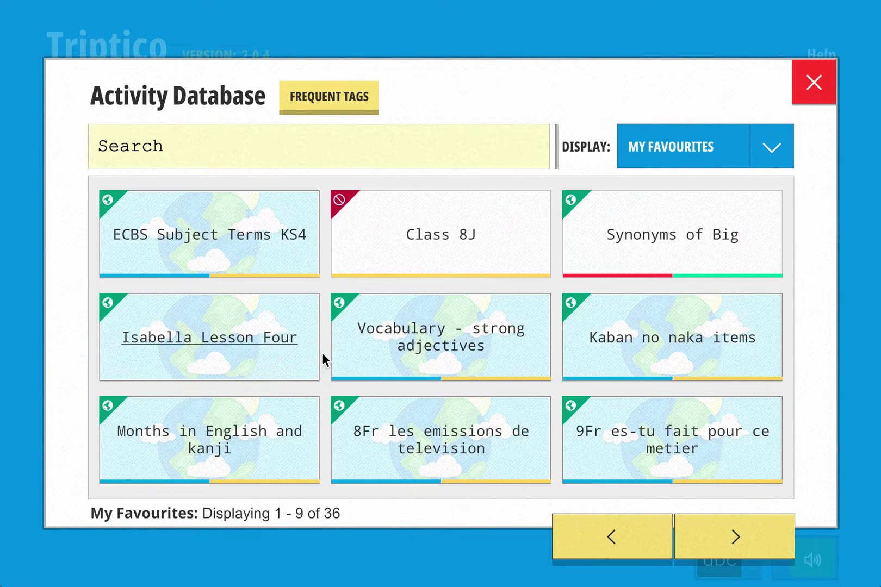
{"action": "left_click_drag", "start_coordinate": [337, 354], "coordinate": [786, 201]}
Switch the display to My Deleted, then preview and close the first deleted lesson
{"action": "left_click", "coordinate": [781, 158]}
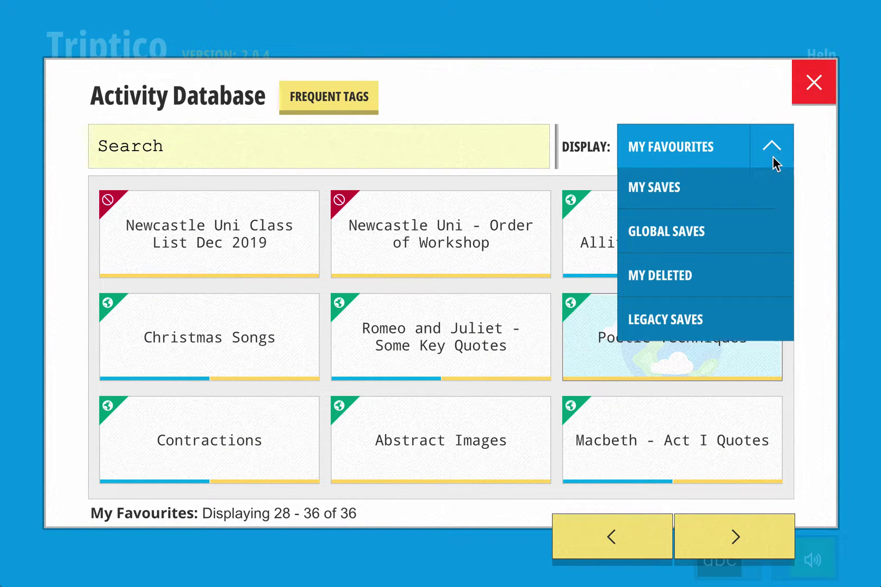
{"action": "left_click", "coordinate": [699, 274]}
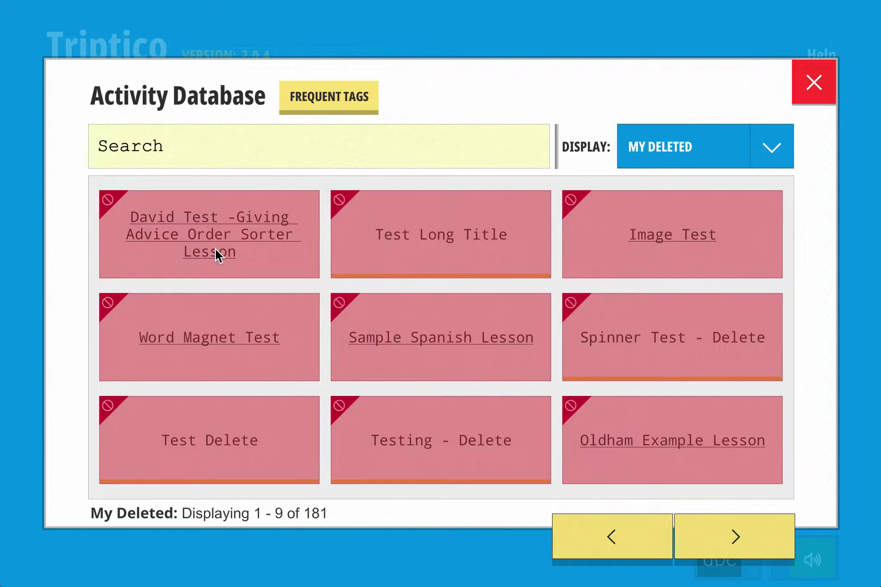
{"action": "left_click", "coordinate": [215, 252]}
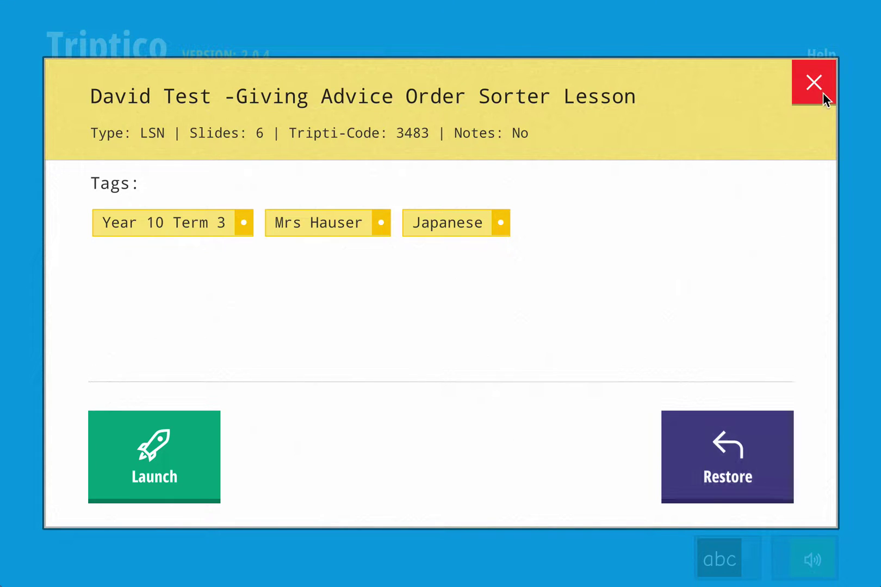
{"action": "left_click", "coordinate": [822, 92]}
{"action": "left_click", "coordinate": [776, 147]}
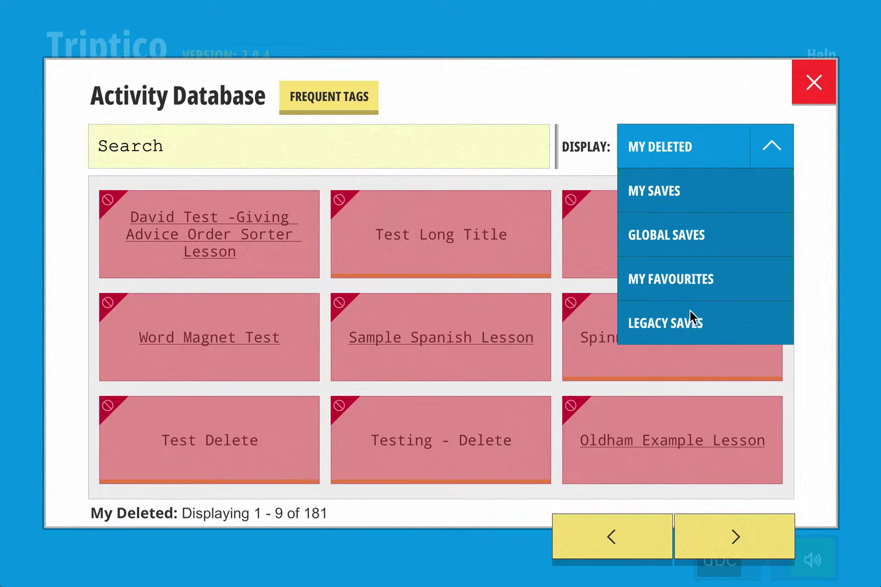
Show Legacy Saves and open the Romeo and Juliet activity
{"action": "left_click", "coordinate": [665, 324]}
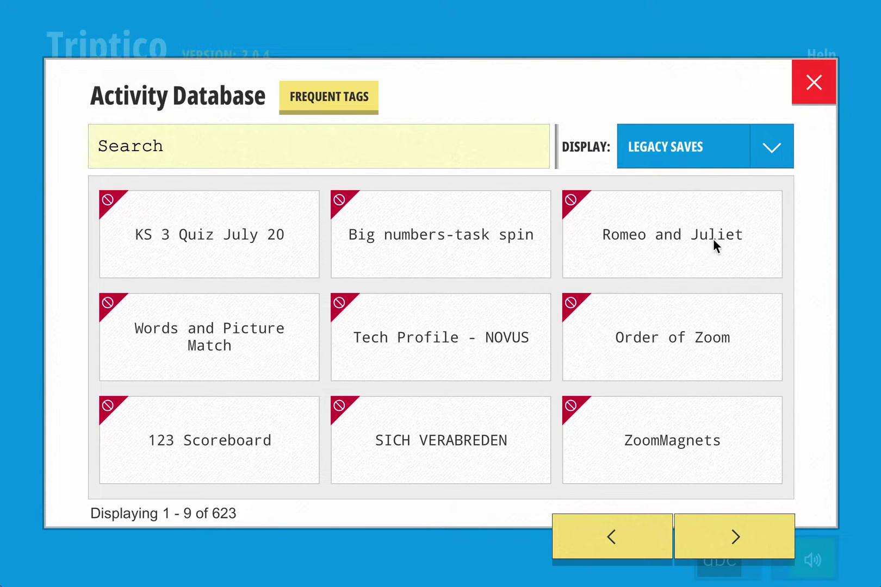
{"action": "left_click", "coordinate": [689, 247]}
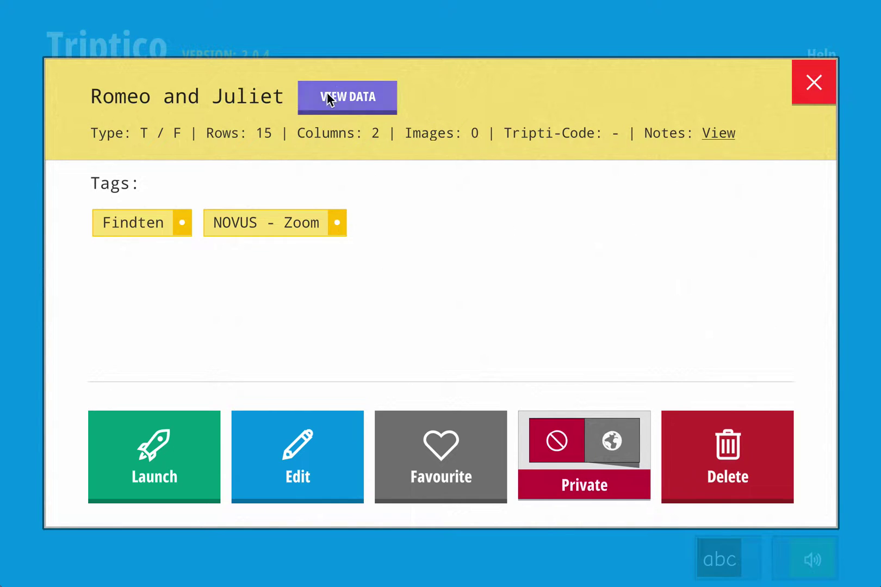
View the Romeo and Juliet list's 15 rows, scrolling through them all without removing any
{"action": "left_click", "coordinate": [361, 102]}
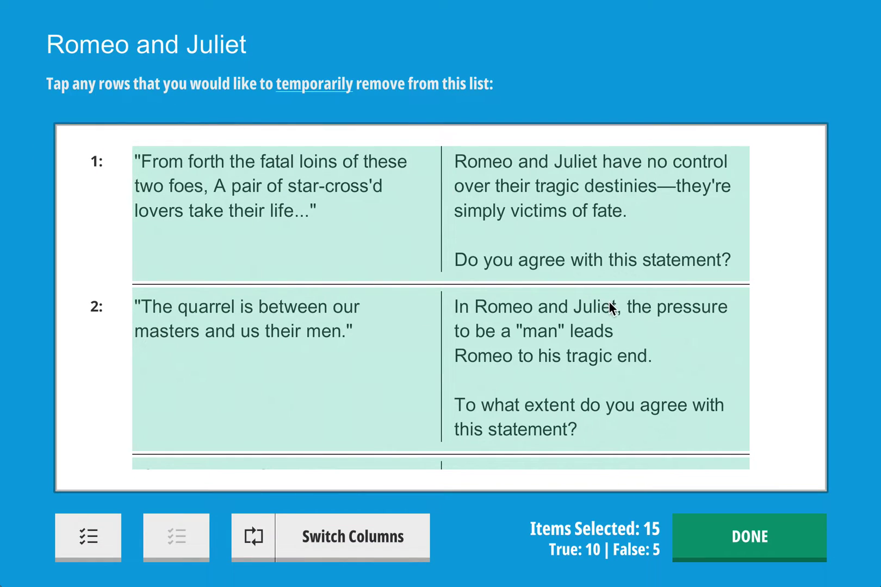
{"action": "scroll", "coordinate": [609, 302], "scroll_direction": "down", "scroll_amount": 5}
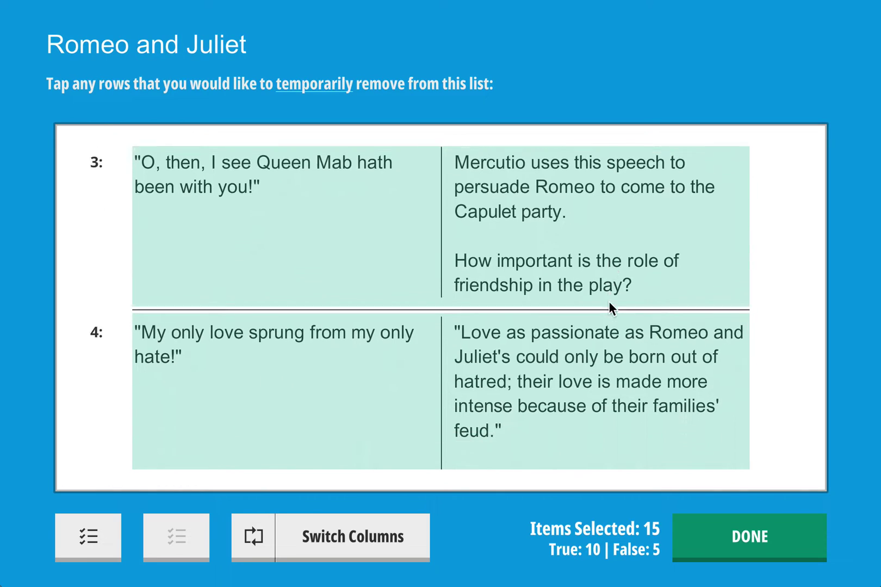
{"action": "scroll", "coordinate": [609, 301], "scroll_direction": "down", "scroll_amount": 5}
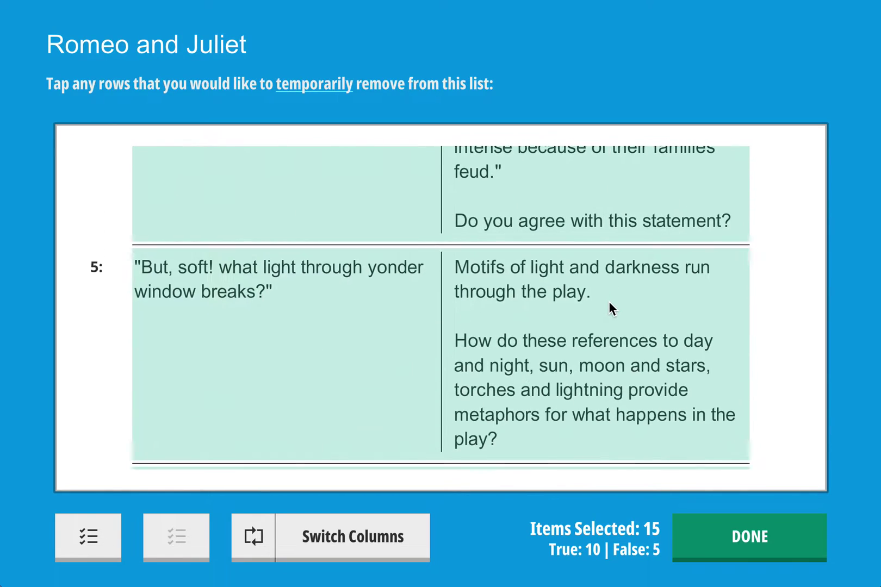
{"action": "scroll", "coordinate": [608, 301], "scroll_direction": "down", "scroll_amount": 5}
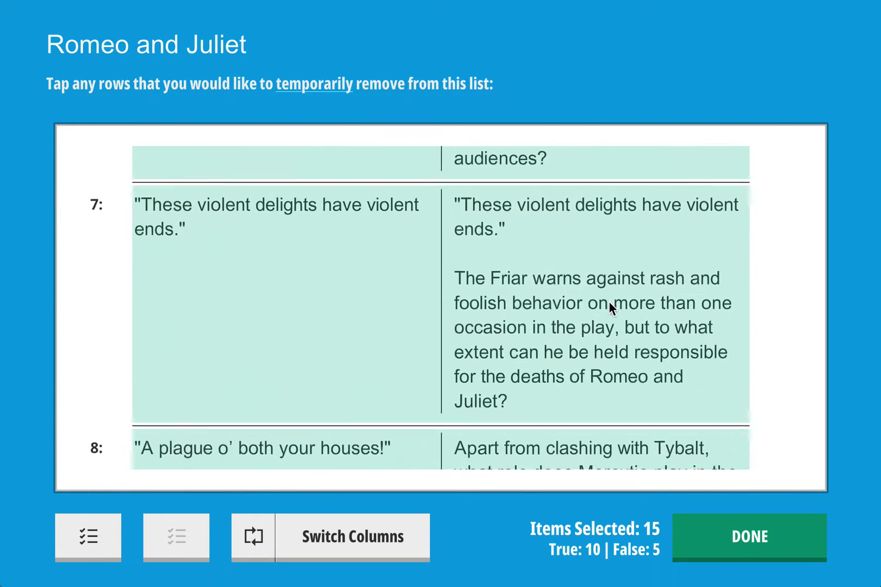
{"action": "scroll", "coordinate": [608, 302], "scroll_direction": "down", "scroll_amount": 5}
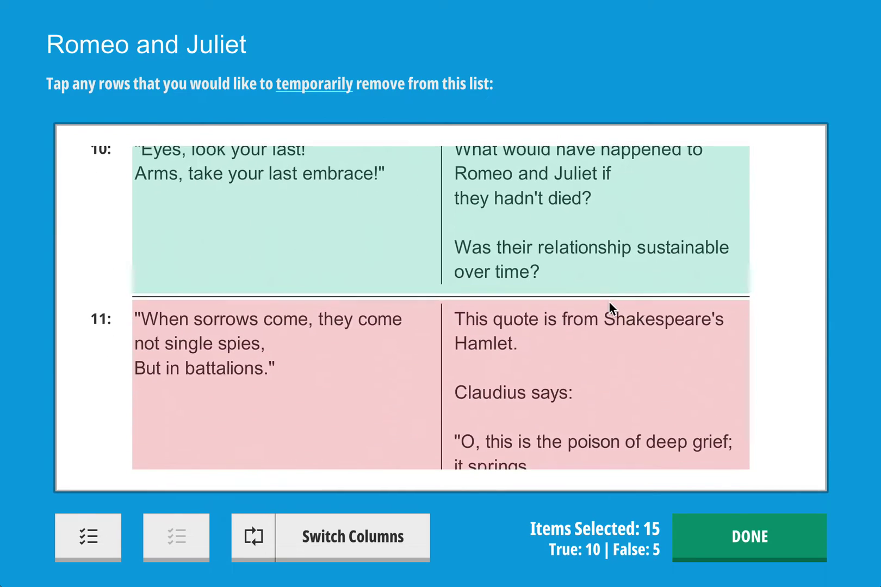
{"action": "scroll", "coordinate": [609, 301], "scroll_direction": "down", "scroll_amount": 5}
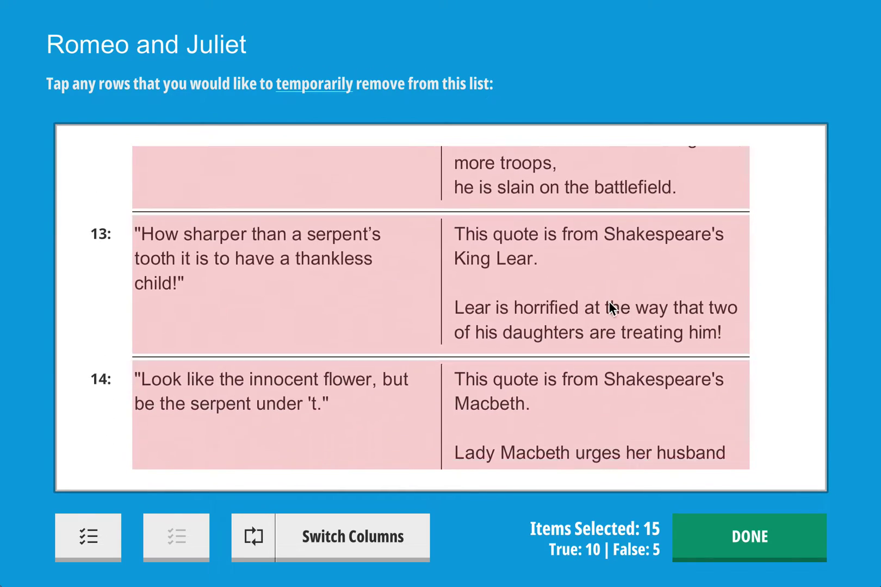
{"action": "scroll", "coordinate": [609, 302], "scroll_direction": "down", "scroll_amount": 4}
{"action": "scroll", "coordinate": [609, 301], "scroll_direction": "up", "scroll_amount": 6}
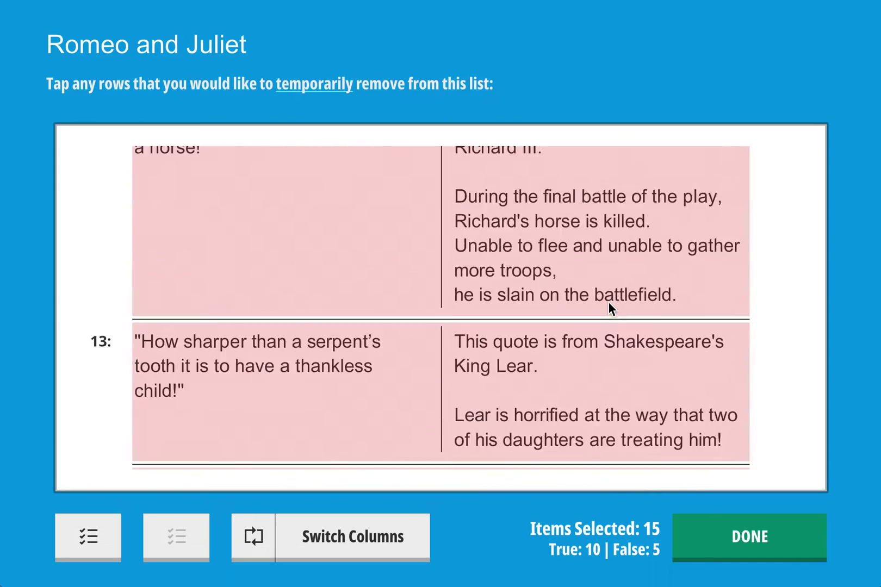
{"action": "scroll", "coordinate": [609, 302], "scroll_direction": "up", "scroll_amount": 15}
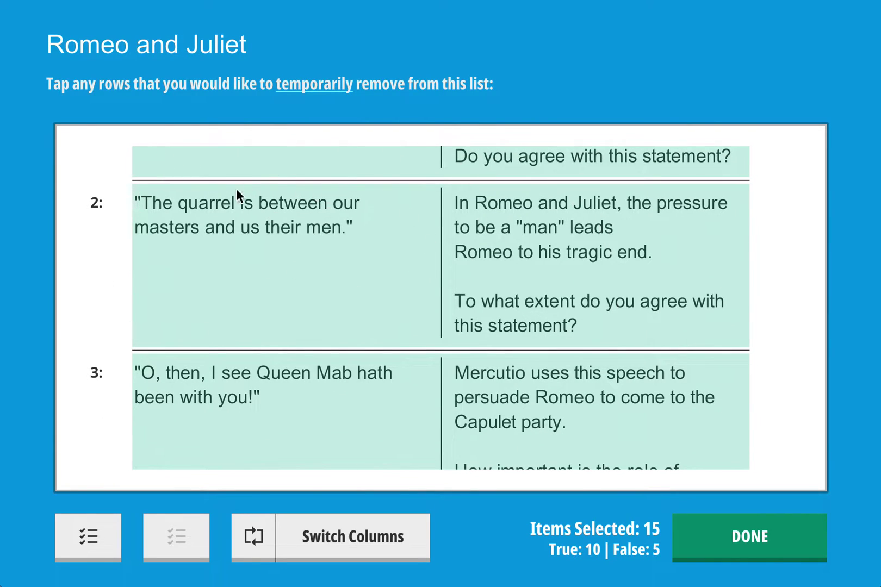
{"action": "scroll", "coordinate": [519, 284], "scroll_direction": "down", "scroll_amount": 1}
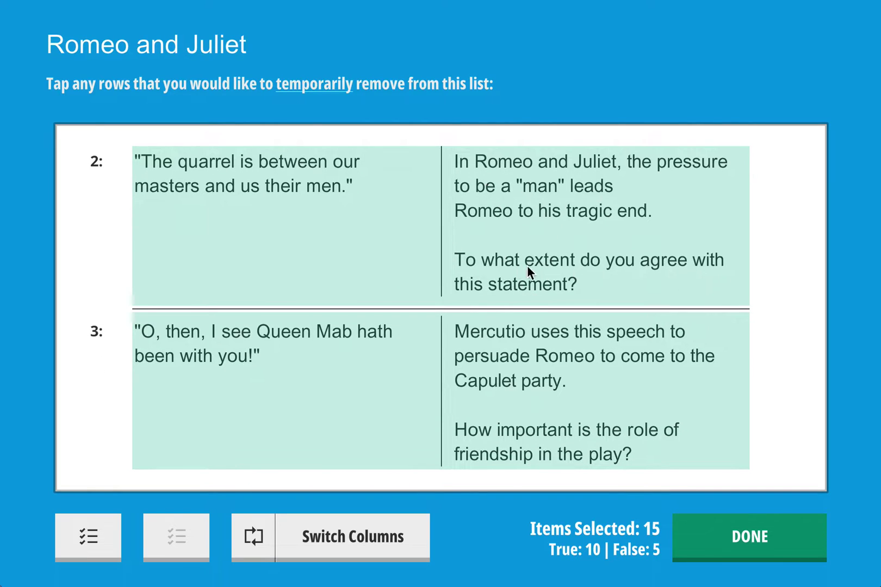
{"action": "scroll", "coordinate": [502, 272], "scroll_direction": "down", "scroll_amount": 10}
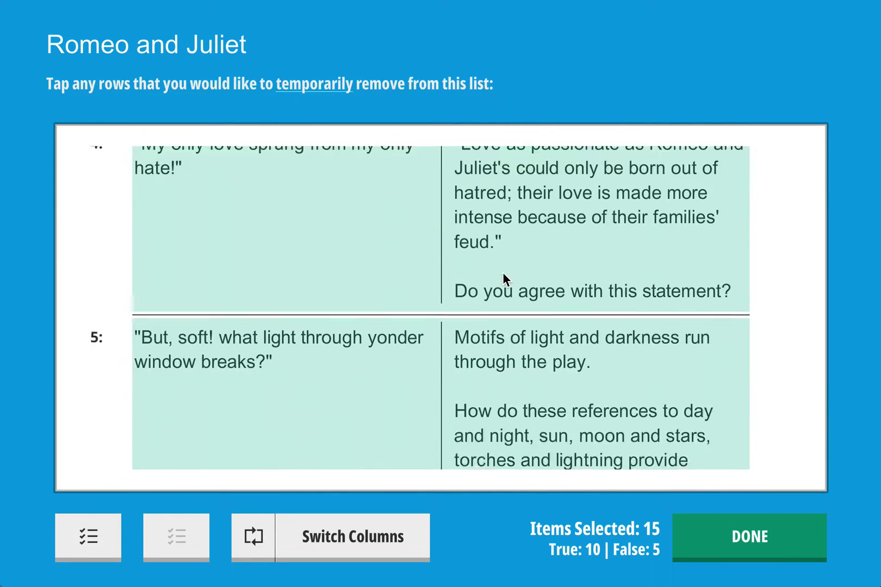
{"action": "scroll", "coordinate": [502, 273], "scroll_direction": "down", "scroll_amount": 15}
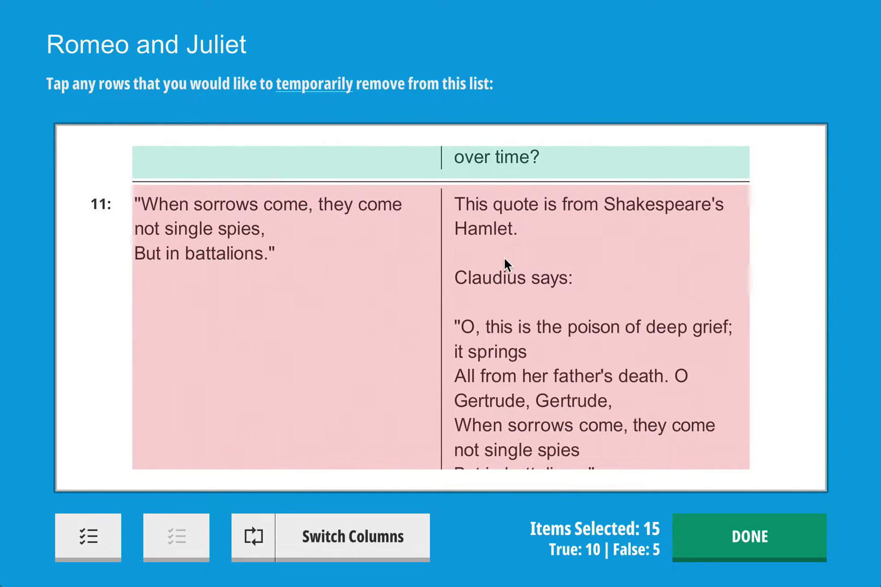
Finish the row review, launch the list in Find Them, and reveal the 'The quarrel is' tile
{"action": "left_click", "coordinate": [761, 538]}
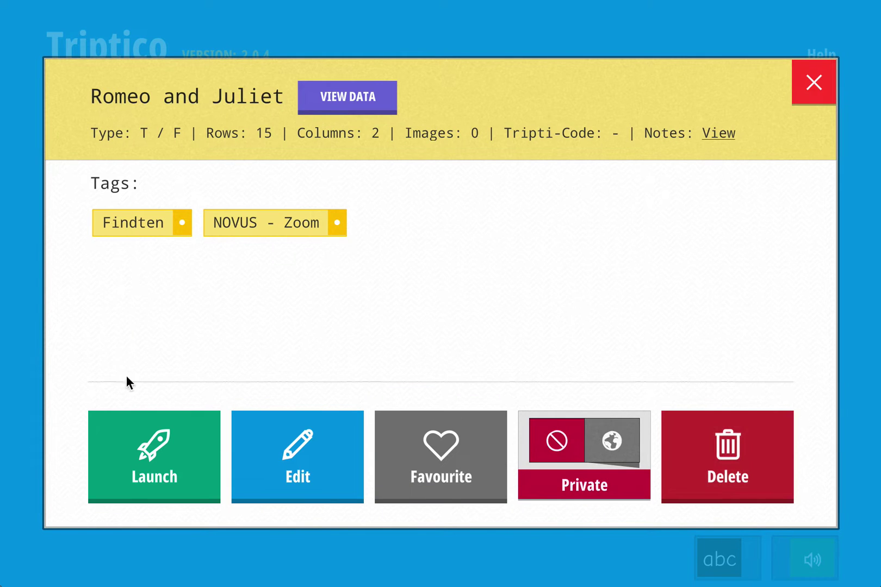
{"action": "left_click", "coordinate": [180, 460]}
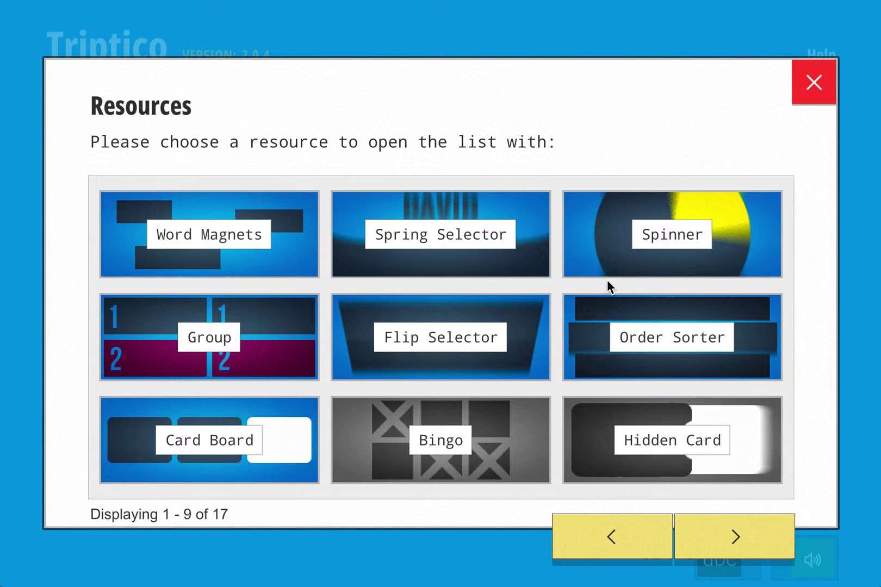
{"action": "left_click_drag", "start_coordinate": [606, 281], "coordinate": [375, 289]}
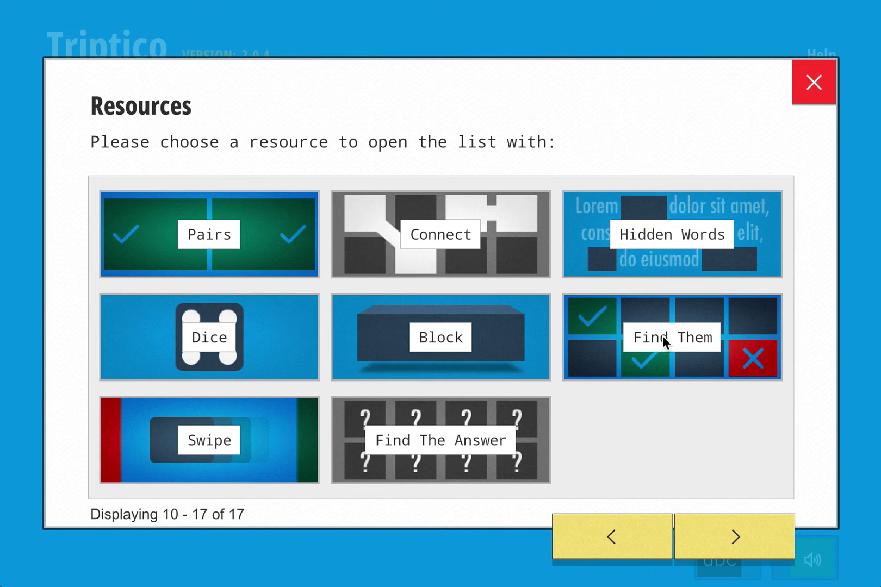
{"action": "left_click", "coordinate": [664, 337]}
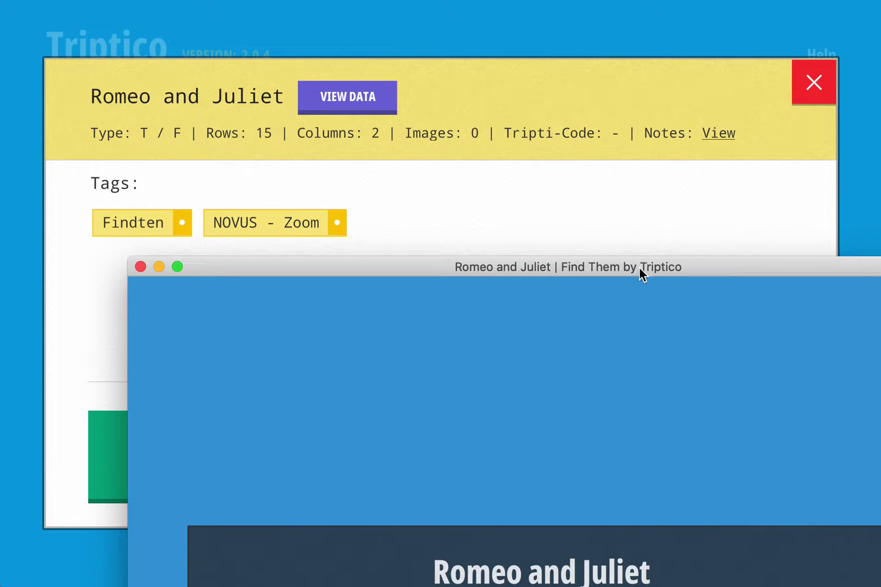
{"action": "left_click_drag", "start_coordinate": [638, 267], "coordinate": [524, 16]}
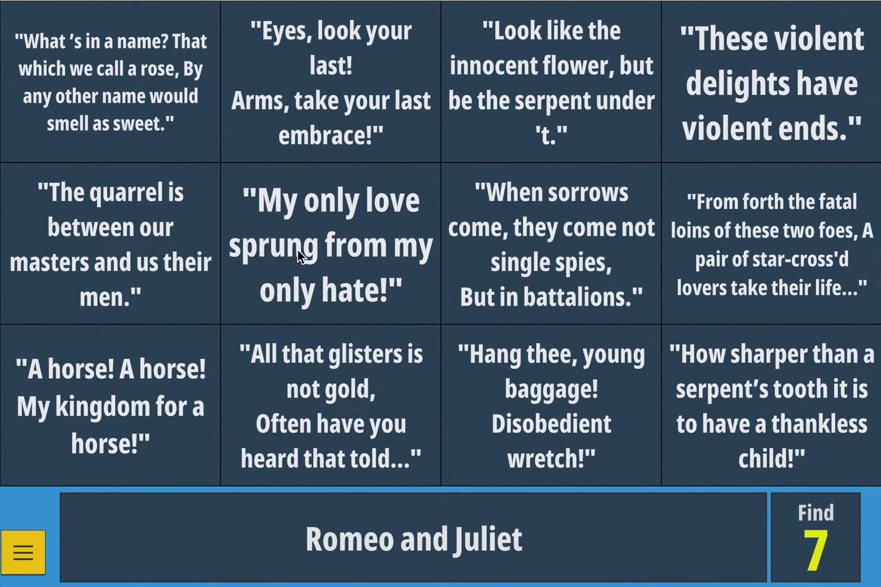
{"action": "left_click", "coordinate": [125, 267]}
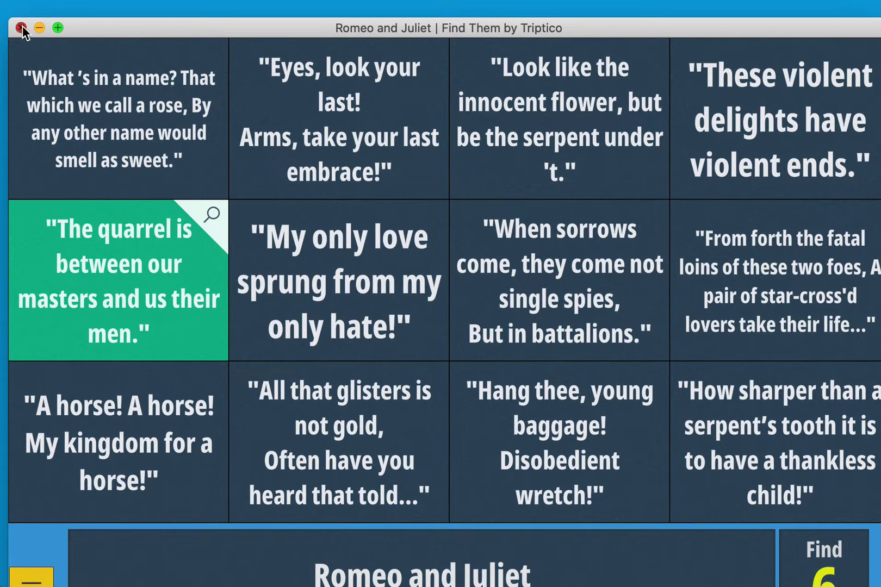
Close Find Them, play the list in Card Board, shuffle and deal four cards, then close it
{"action": "left_click", "coordinate": [16, 26]}
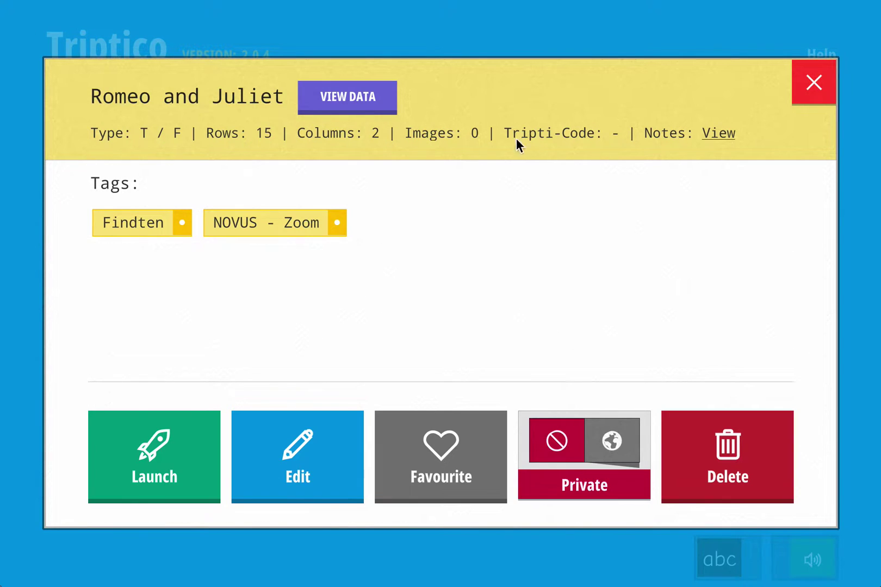
{"action": "left_click", "coordinate": [179, 471]}
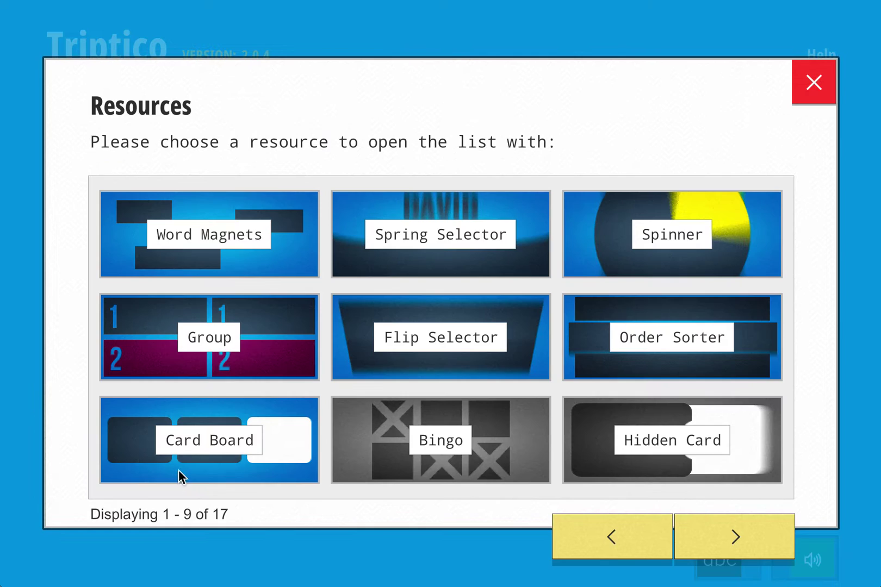
{"action": "left_click", "coordinate": [269, 460]}
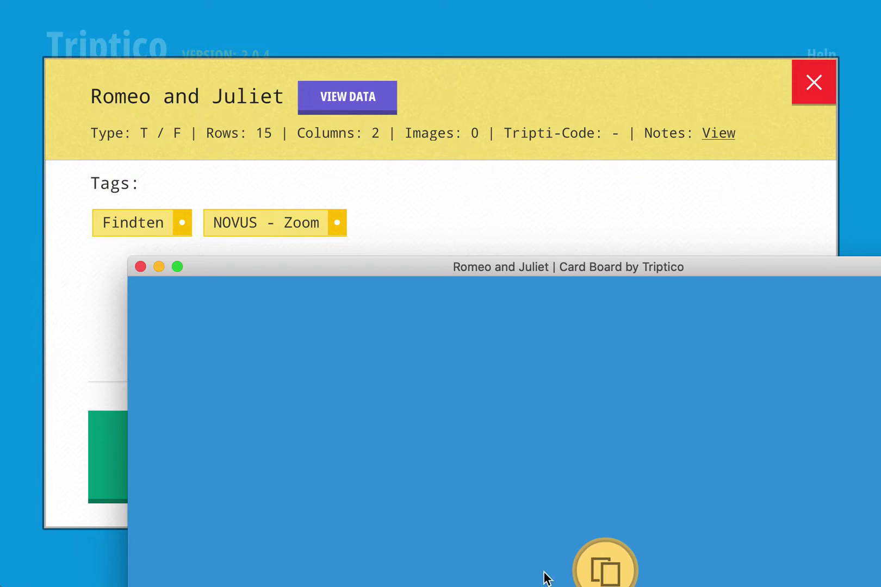
{"action": "left_click_drag", "start_coordinate": [499, 273], "coordinate": [373, 2]}
{"action": "left_click", "coordinate": [478, 553]}
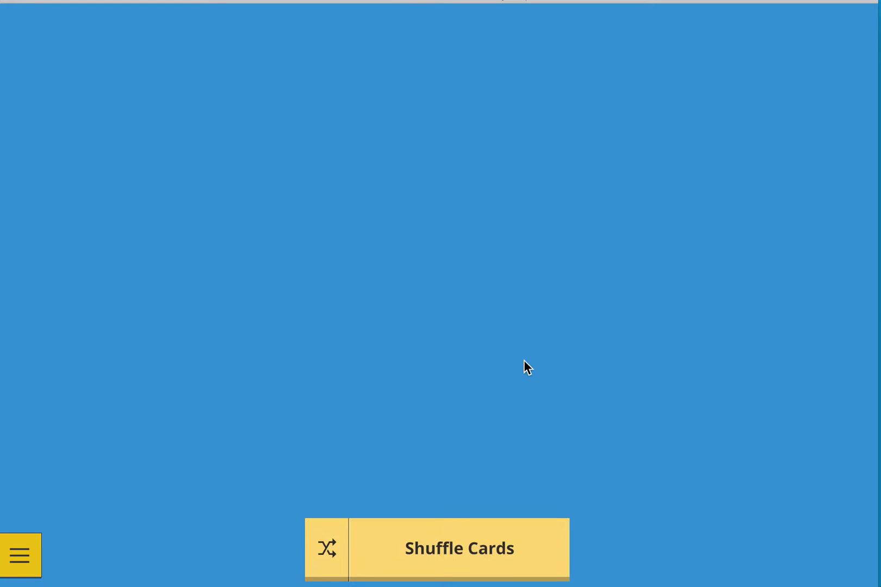
{"action": "left_click_drag", "start_coordinate": [376, 321], "coordinate": [495, 331]}
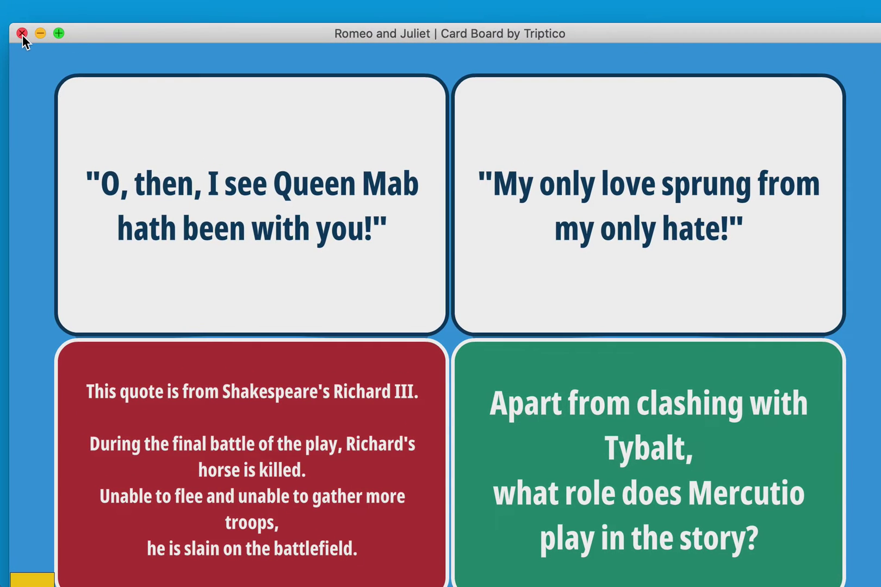
{"action": "left_click", "coordinate": [22, 33]}
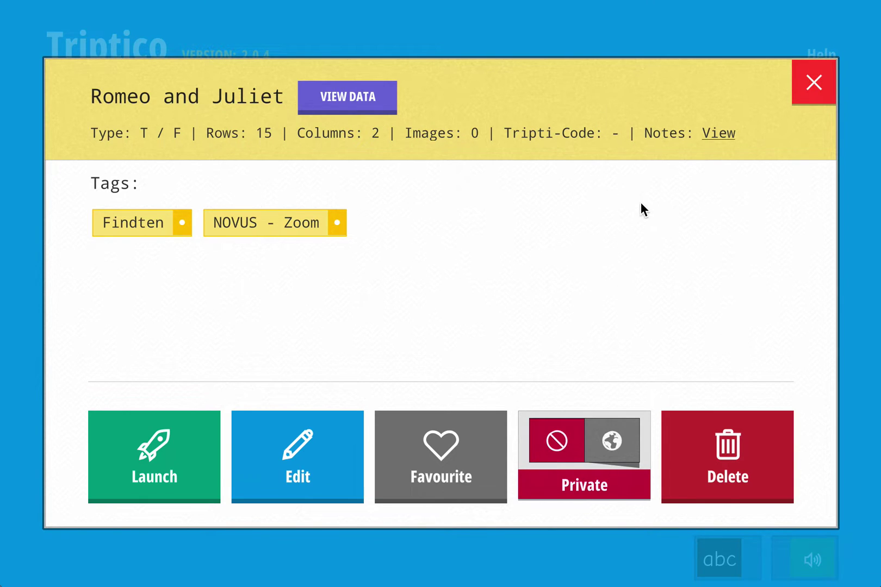
Open the Romeo and Juliet list in the editor, scroll its questions, and bring up the save panel
{"action": "left_click", "coordinate": [313, 454]}
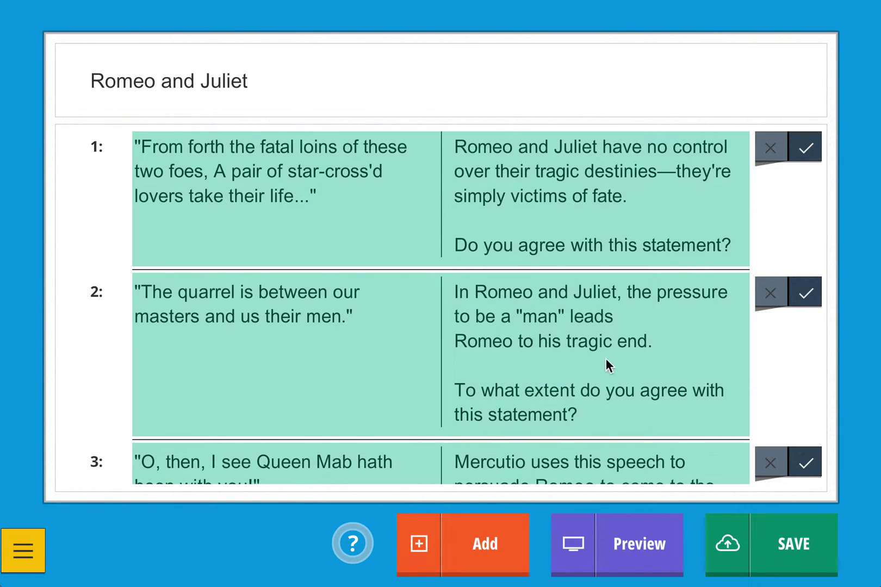
{"action": "scroll", "coordinate": [556, 309], "scroll_direction": "down", "scroll_amount": 15}
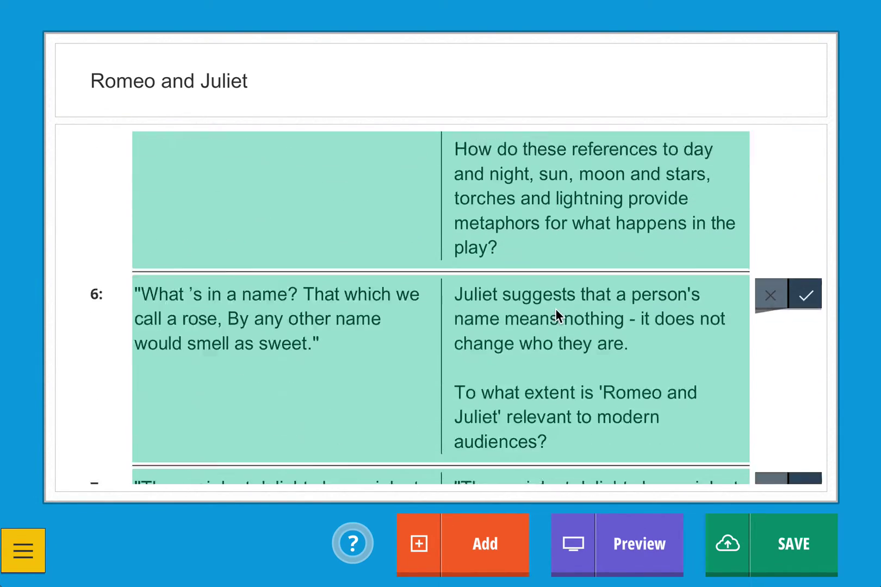
{"action": "scroll", "coordinate": [555, 309], "scroll_direction": "down", "scroll_amount": 18}
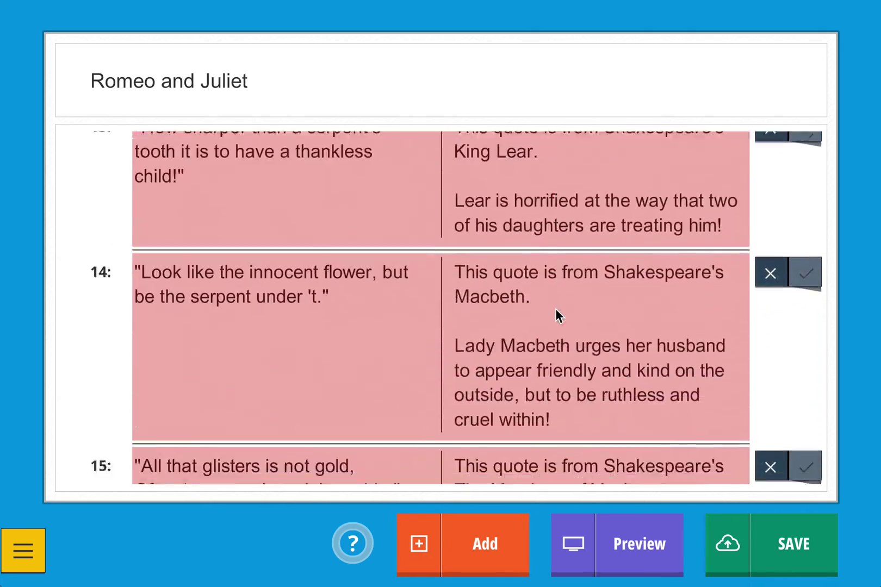
{"action": "scroll", "coordinate": [555, 309], "scroll_direction": "up", "scroll_amount": 20}
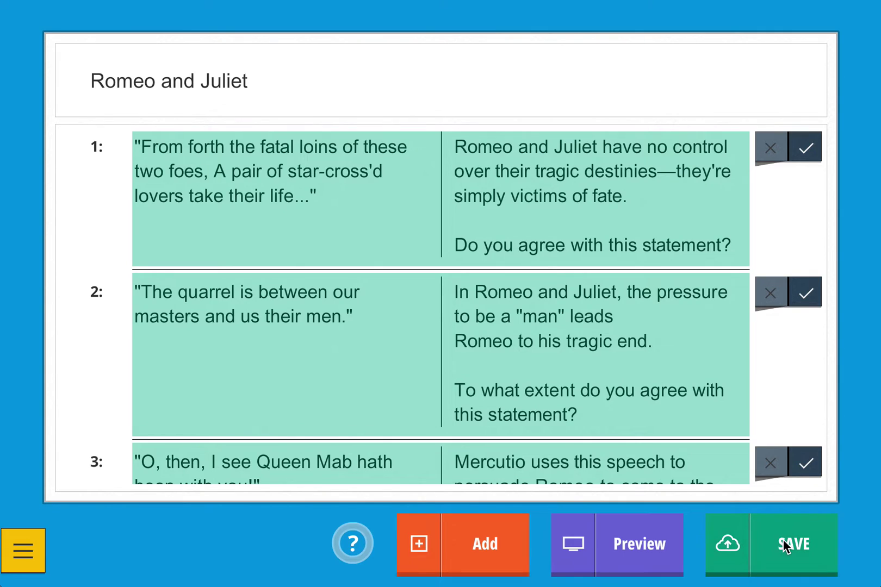
{"action": "left_click", "coordinate": [783, 538]}
Retitle it 'Romeo and Juliet - From Website', remove the Findten tag and make it Public
{"action": "left_click", "coordinate": [285, 78]}
{"action": "type", "text": "- From "}
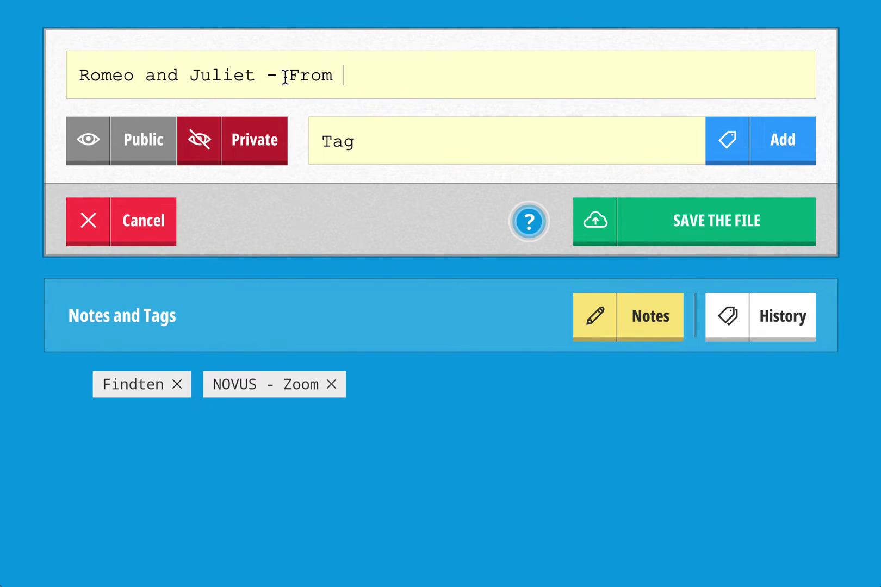
{"action": "type", "text": "Website"}
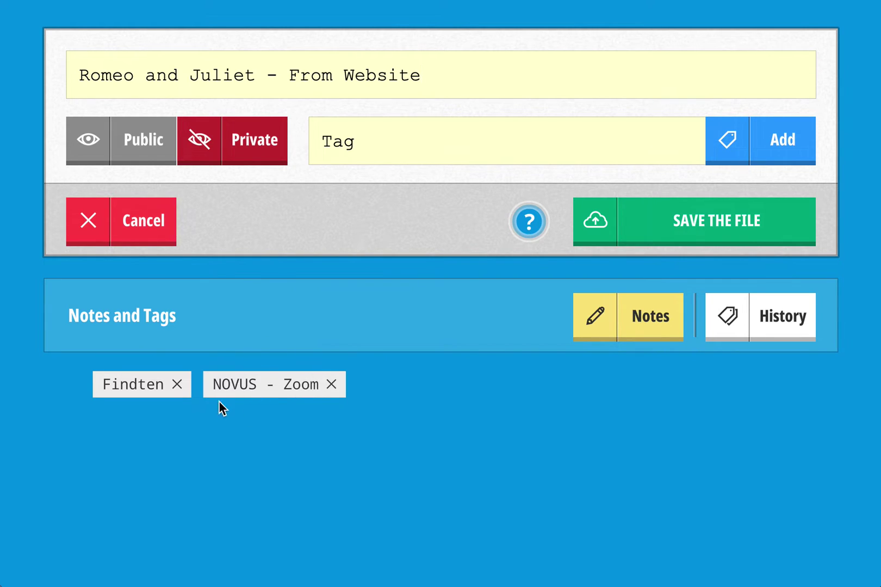
{"action": "left_click", "coordinate": [177, 384]}
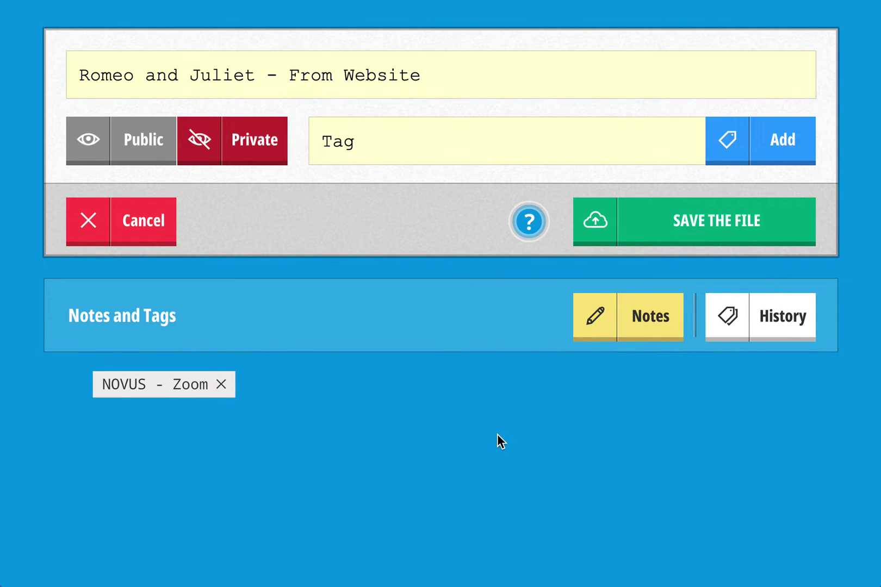
{"action": "left_click", "coordinate": [147, 139]}
Add the Literature and Shakespeare tags and save the file to the database
{"action": "left_click", "coordinate": [467, 148]}
{"action": "type", "text": "Literatur"}
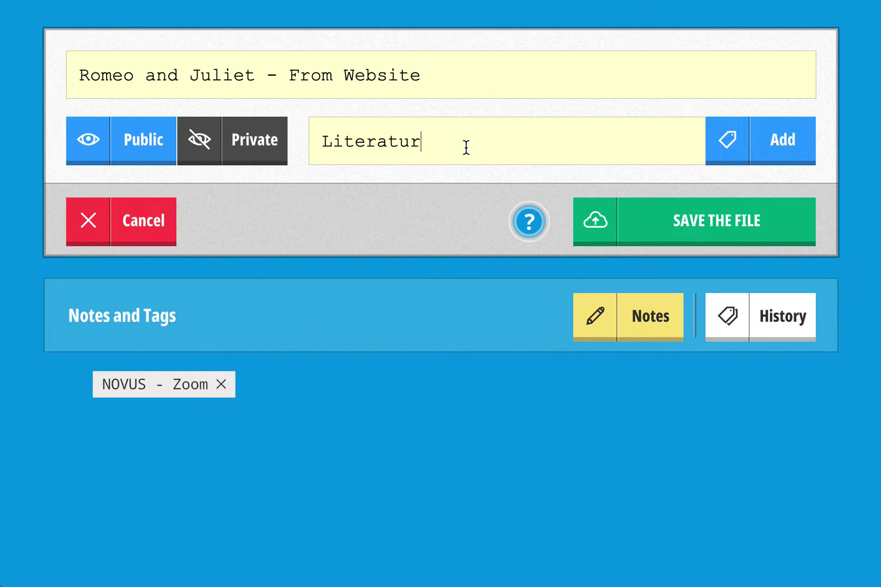
{"action": "type", "text": "e"}
{"action": "key", "text": "Return"}
{"action": "type", "text": "Sha"}
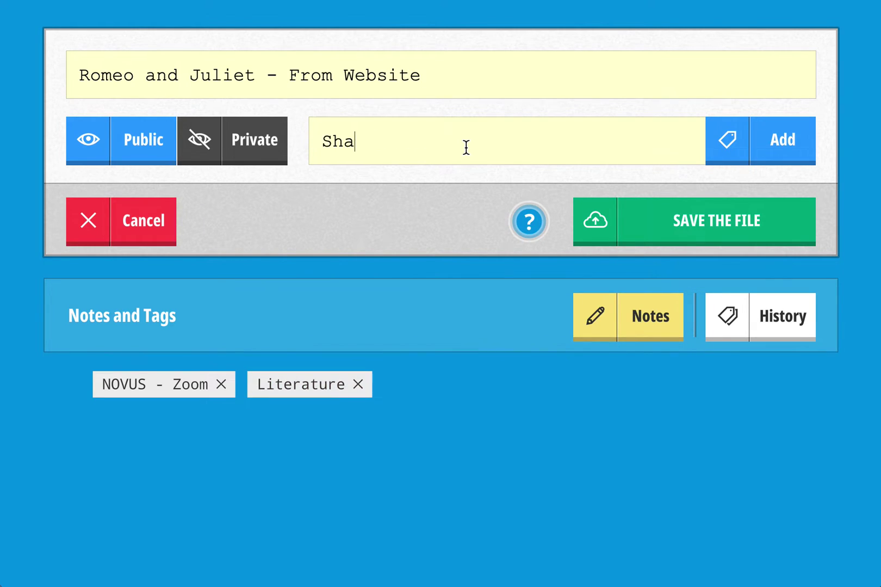
{"action": "type", "text": "espeare"}
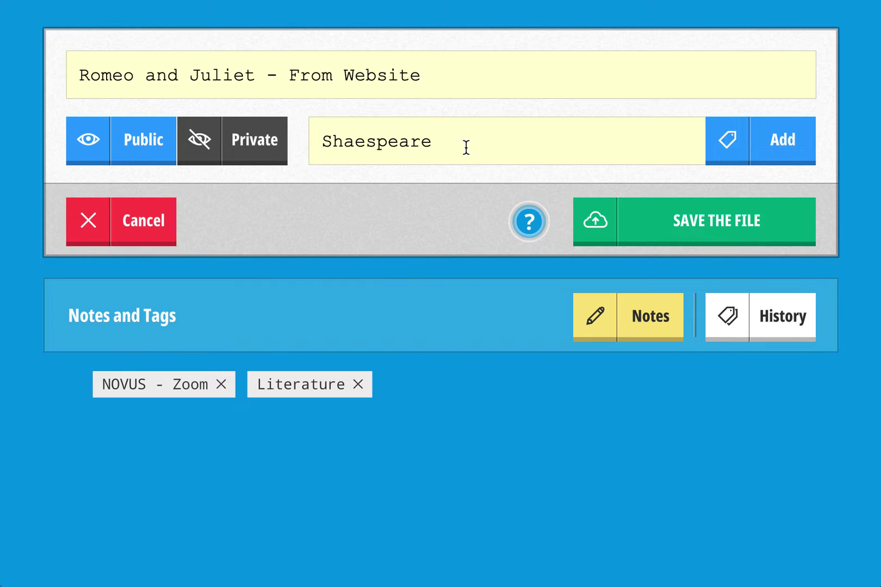
{"action": "key", "text": "Left"}
{"action": "key", "text": "Left"}
{"action": "key", "text": "Left"}
{"action": "key", "text": "Left"}
{"action": "key", "text": "Left"}
{"action": "key", "text": "Left"}
{"action": "key", "text": "Left"}
{"action": "type", "text": "k"}
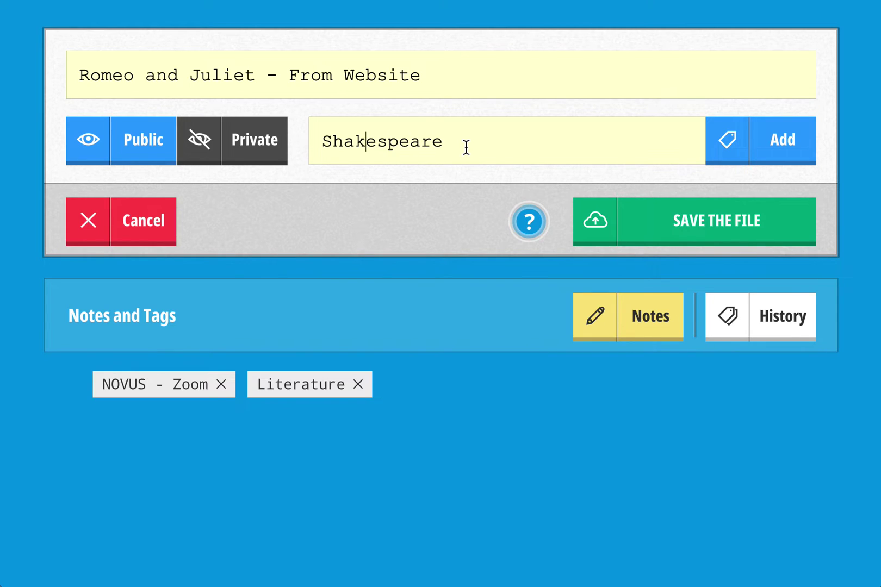
{"action": "left_click", "coordinate": [784, 148]}
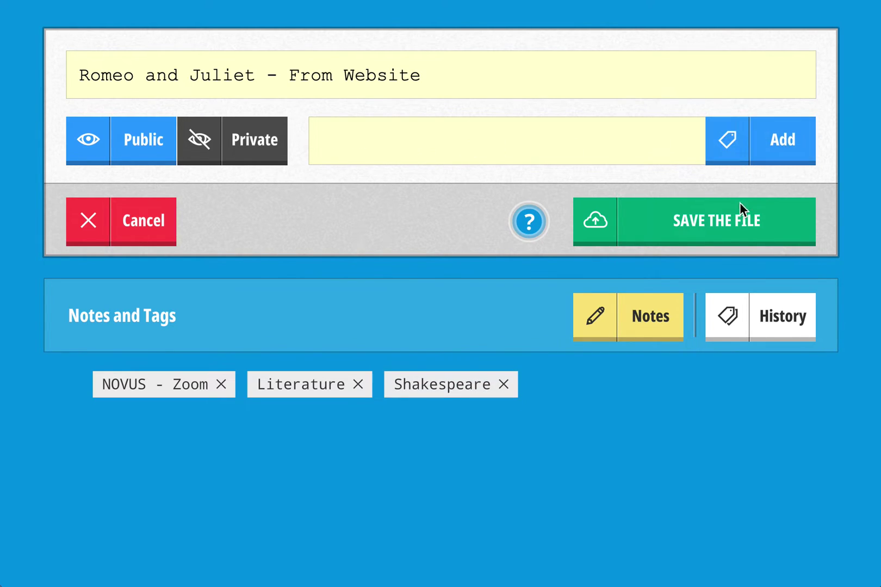
{"action": "left_click", "coordinate": [740, 222]}
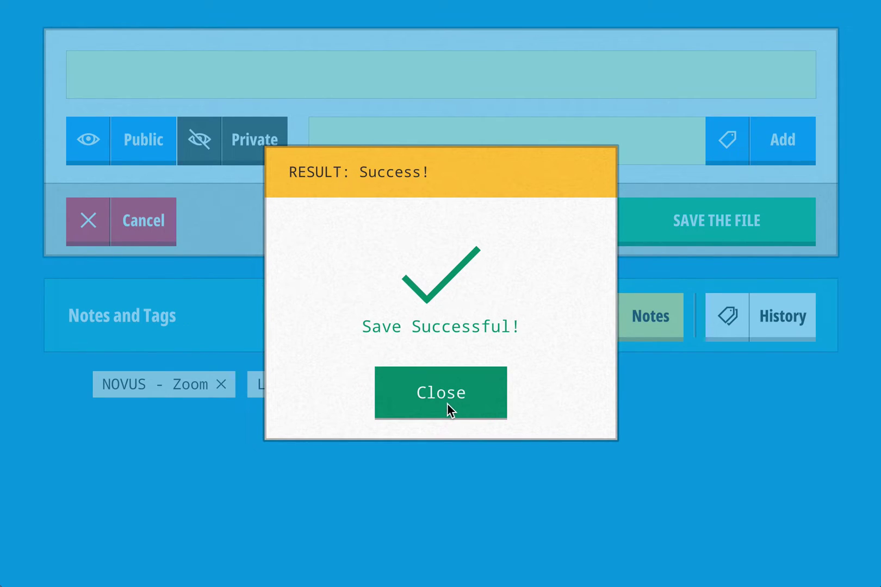
Exit to My Saves, open 'Romeo and Juliet - From Website', and toggle Private then back to Public
{"action": "left_click", "coordinate": [447, 403]}
{"action": "left_click", "coordinate": [23, 550]}
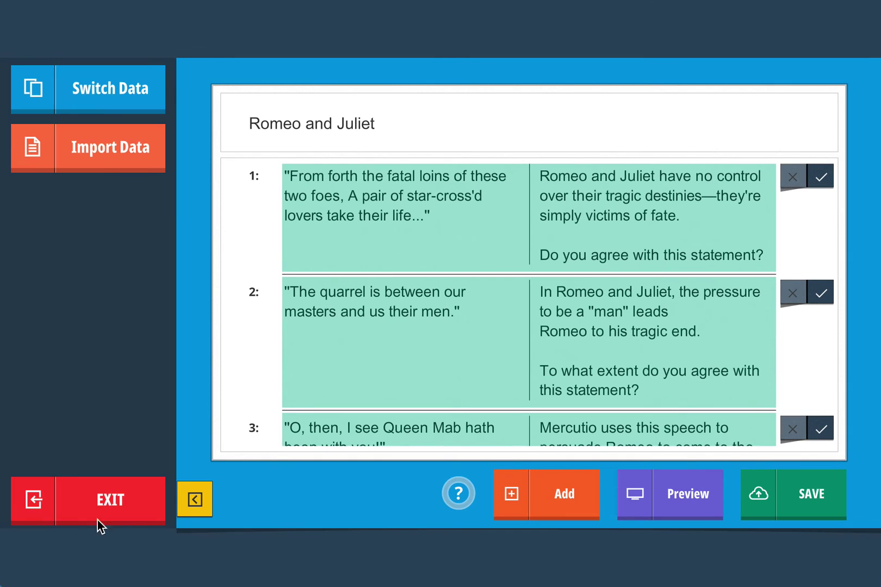
{"action": "left_click", "coordinate": [118, 501]}
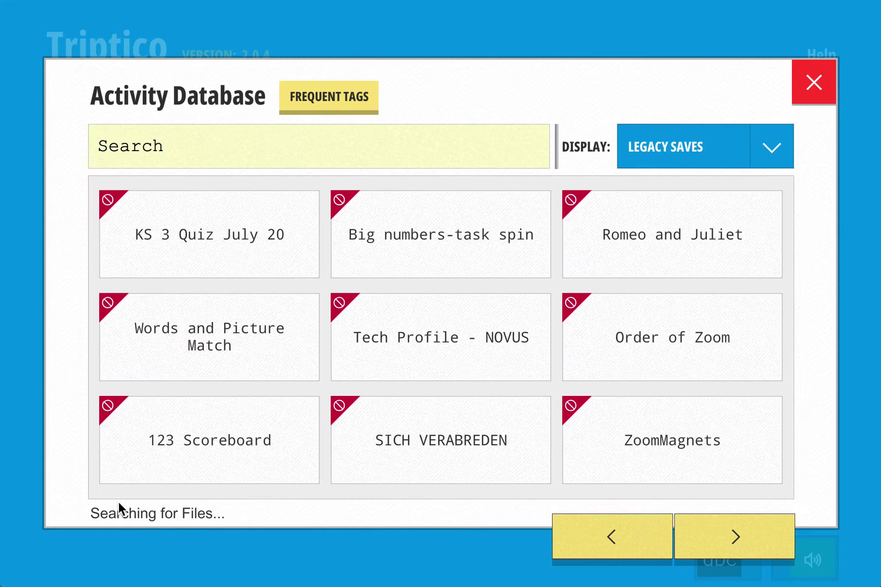
{"action": "left_click", "coordinate": [776, 148]}
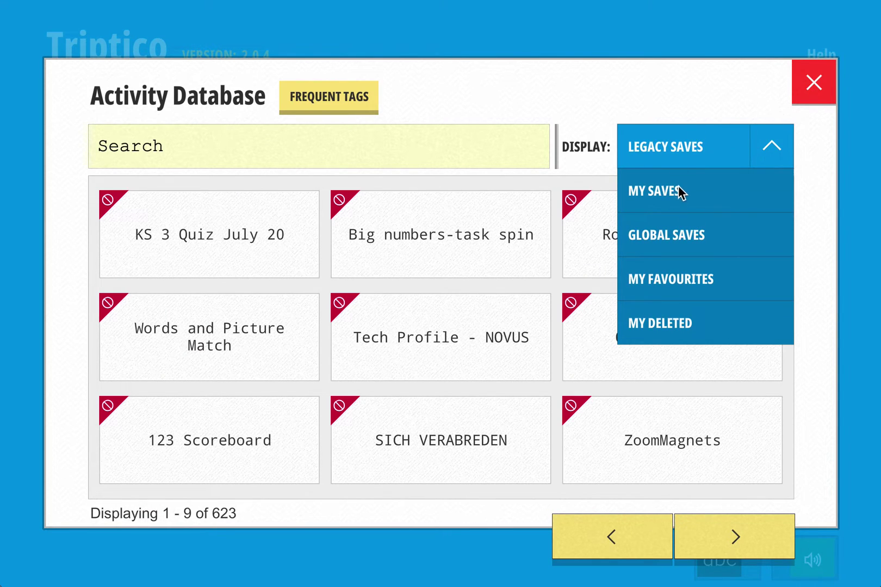
{"action": "left_click", "coordinate": [654, 191]}
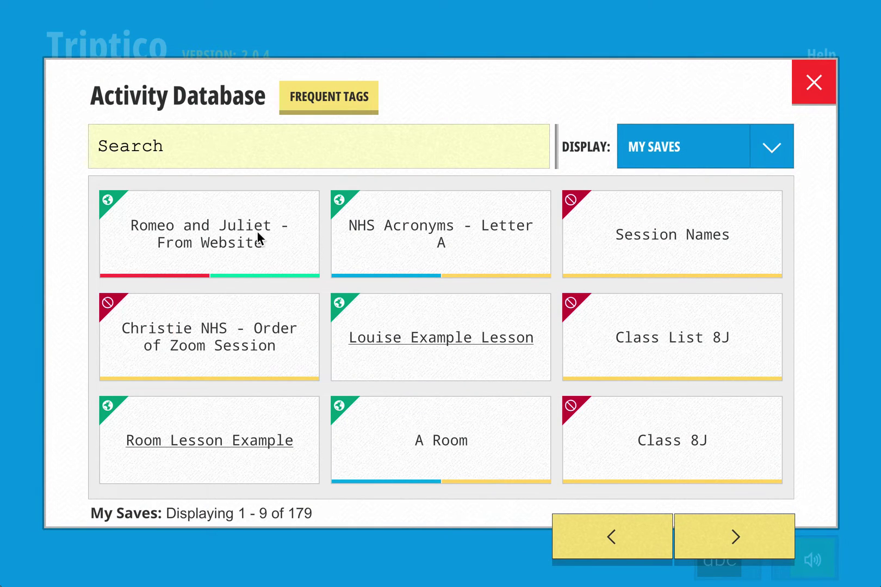
{"action": "left_click", "coordinate": [192, 238]}
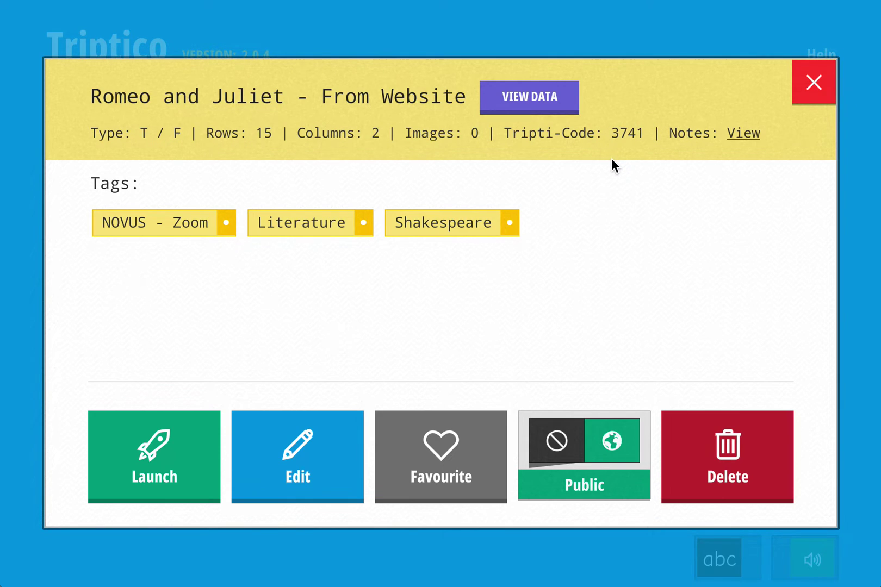
{"action": "left_click", "coordinate": [557, 441]}
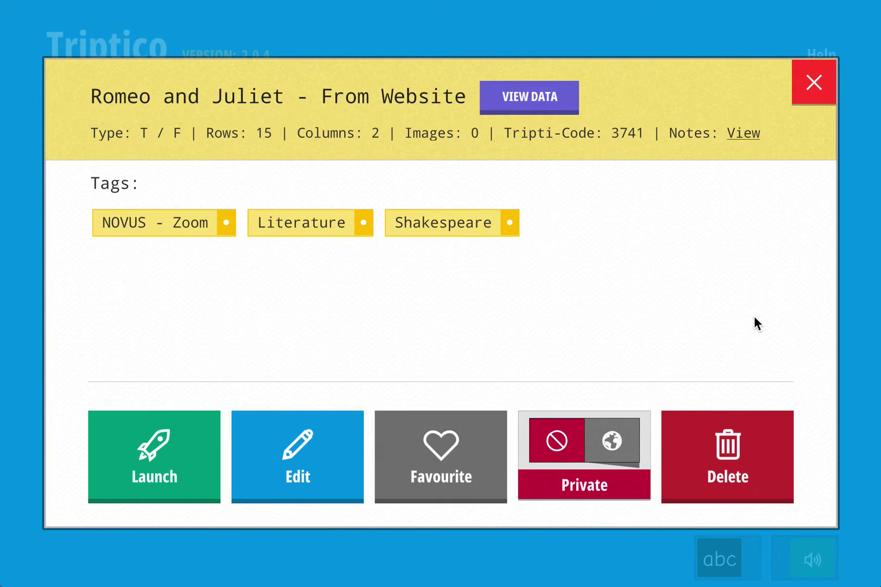
{"action": "left_click", "coordinate": [604, 427]}
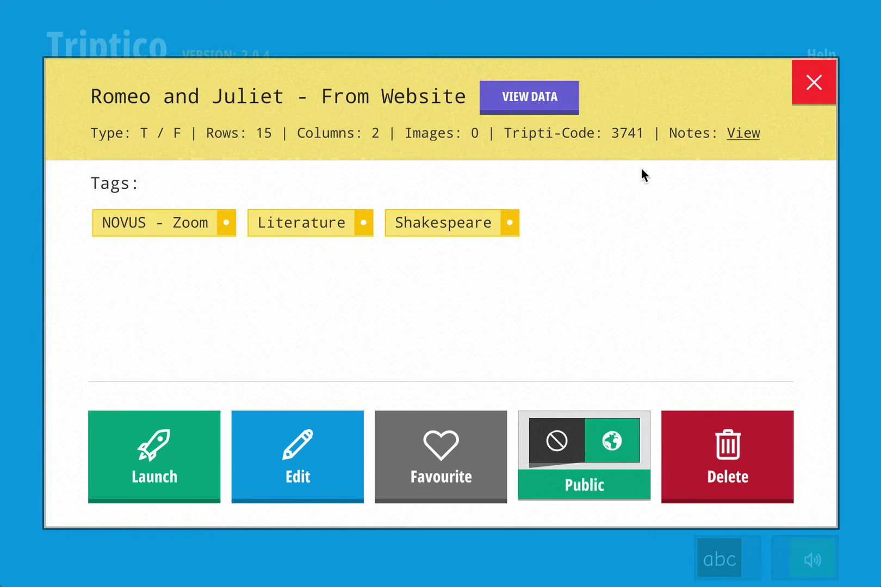
Close the database dialogs, check Tripti-Code 3741 opens 'Romeo and Juliet - From Website', then close it
{"action": "left_click", "coordinate": [816, 88]}
{"action": "left_click", "coordinate": [816, 89]}
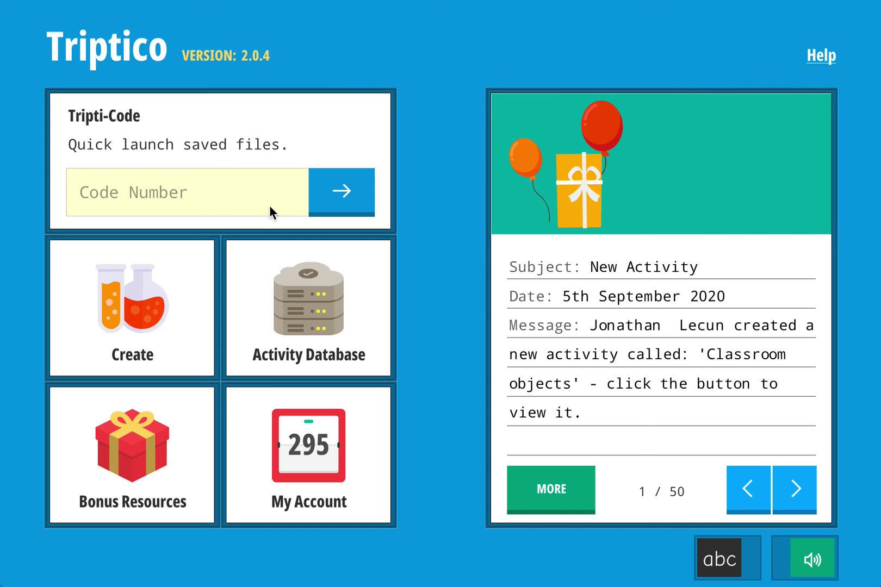
{"action": "left_click", "coordinate": [244, 196]}
{"action": "type", "text": "3741"}
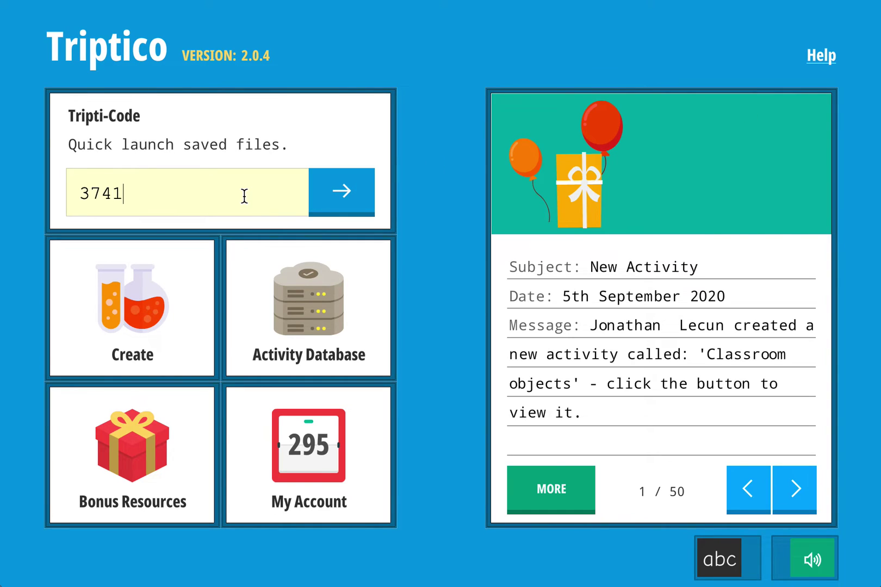
{"action": "left_click", "coordinate": [330, 194]}
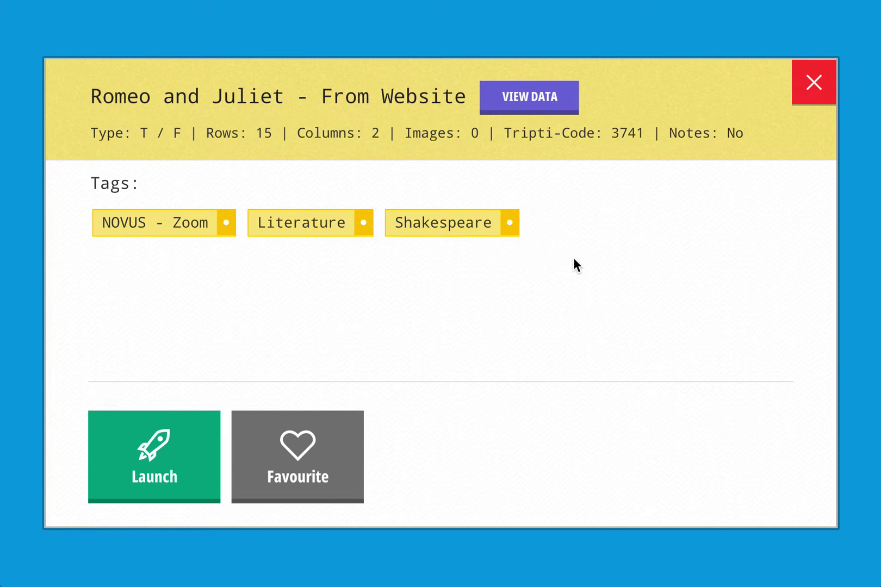
{"action": "left_click", "coordinate": [812, 96]}
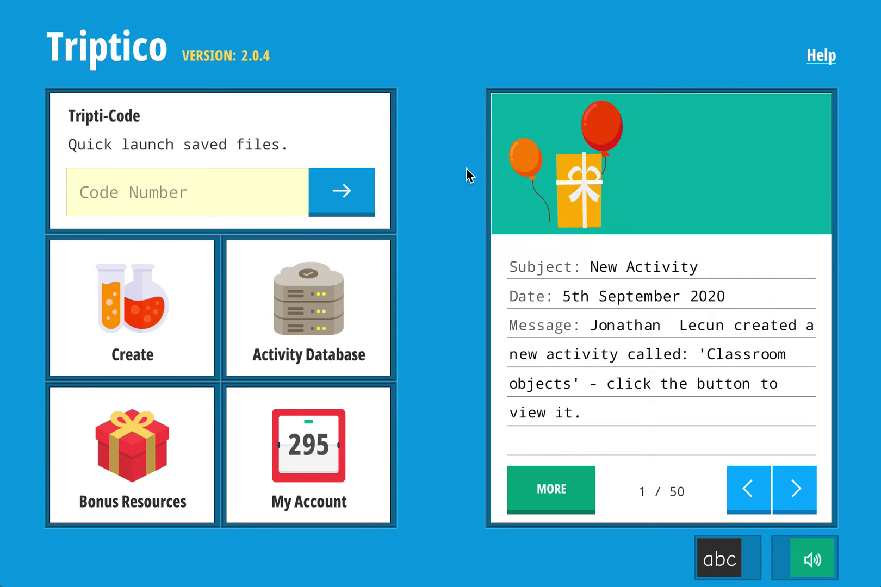